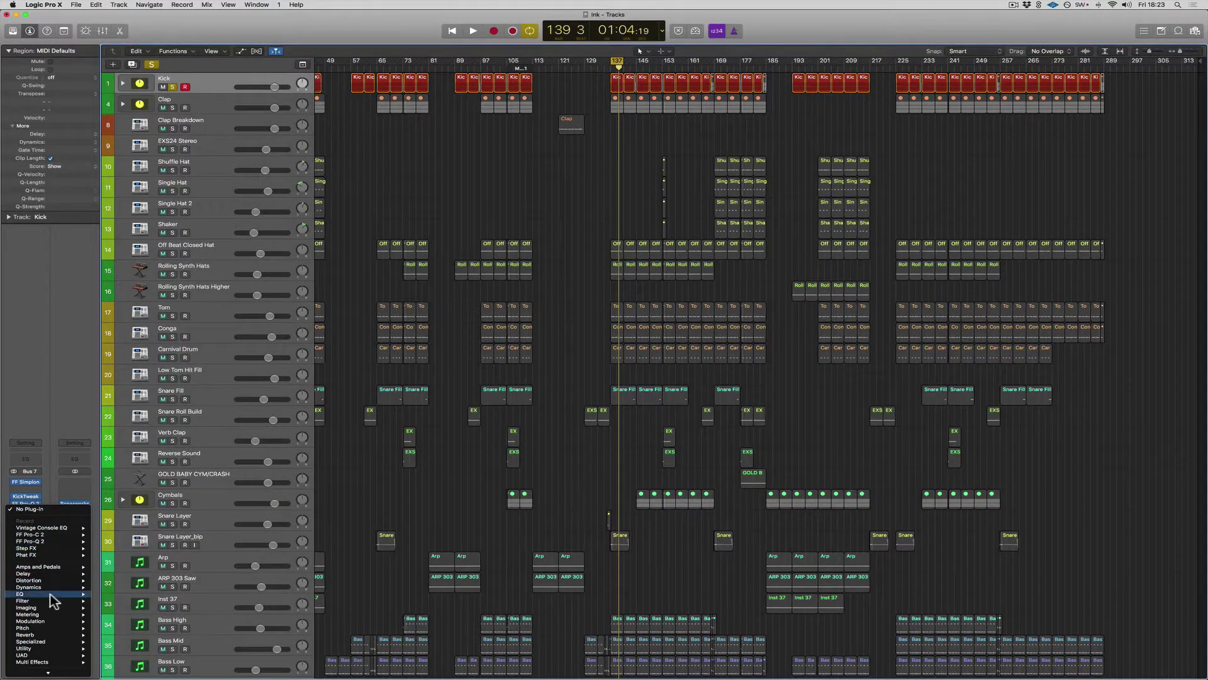
# Insert the Vintage Tube EQ from the Vintage EQ Collection on the Kick channel and move its window lower over the tracks
pyautogui.moveTo(54, 595)
pyautogui.moveTo(129, 621)
pyautogui.moveTo(251, 635)
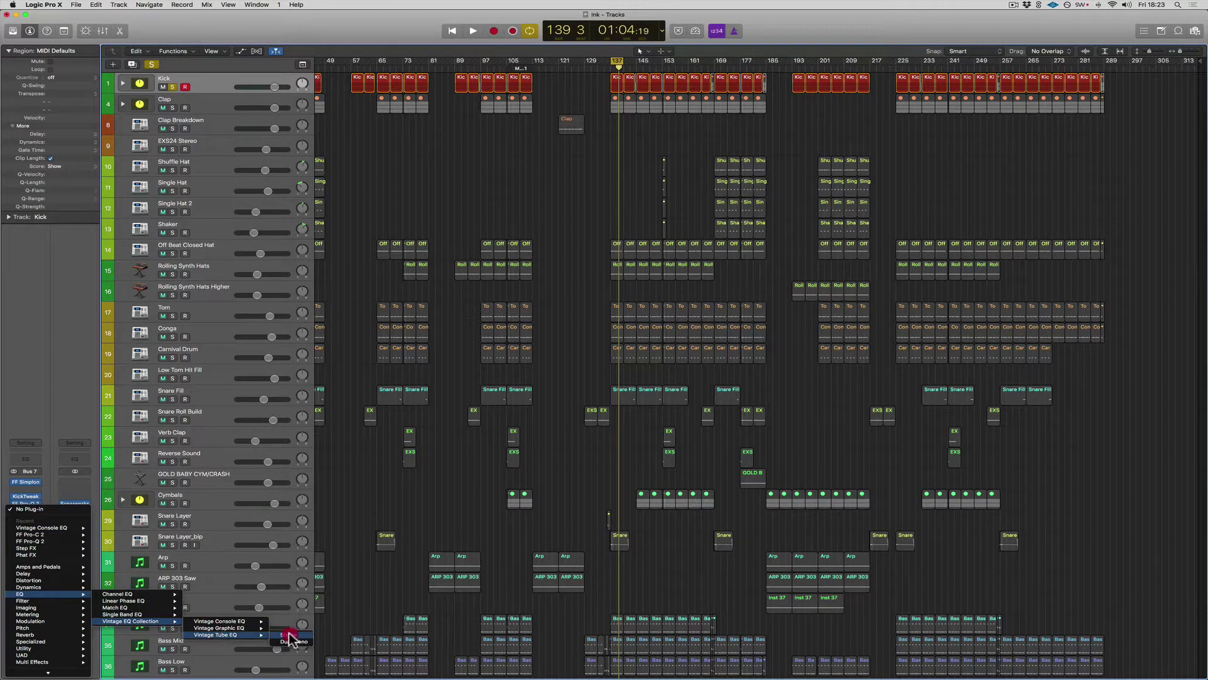
pyautogui.click(289, 634)
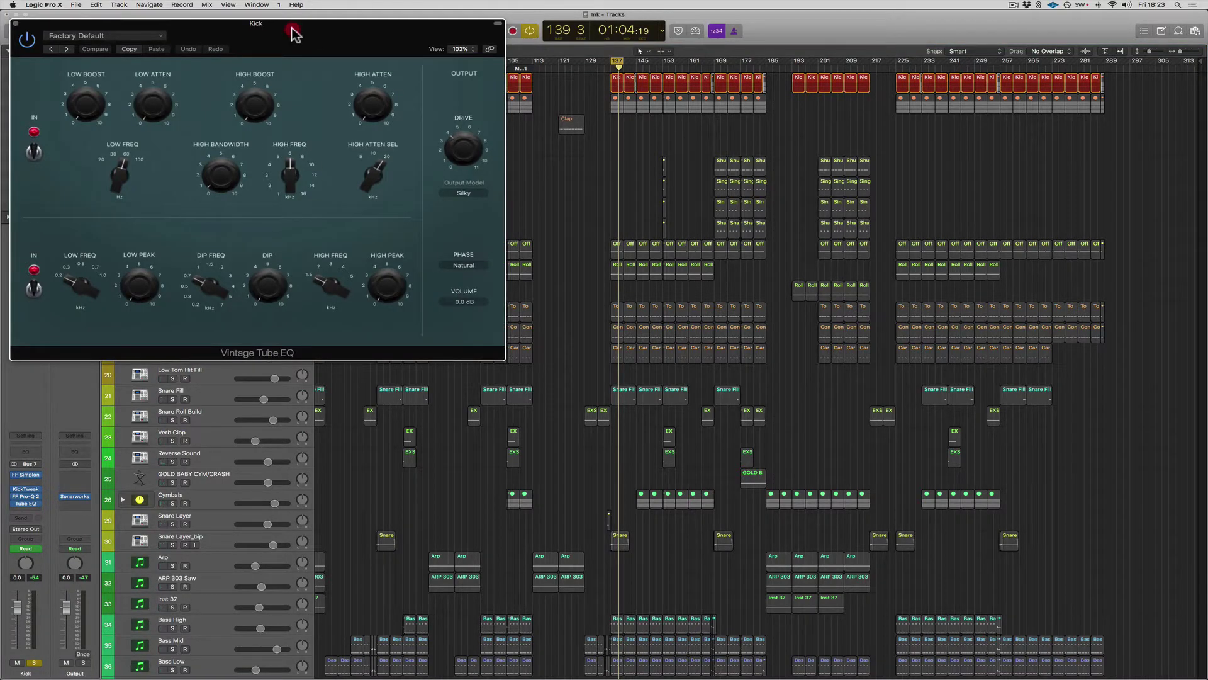
pyautogui.moveTo(294, 35); pyautogui.dragTo(380, 146)
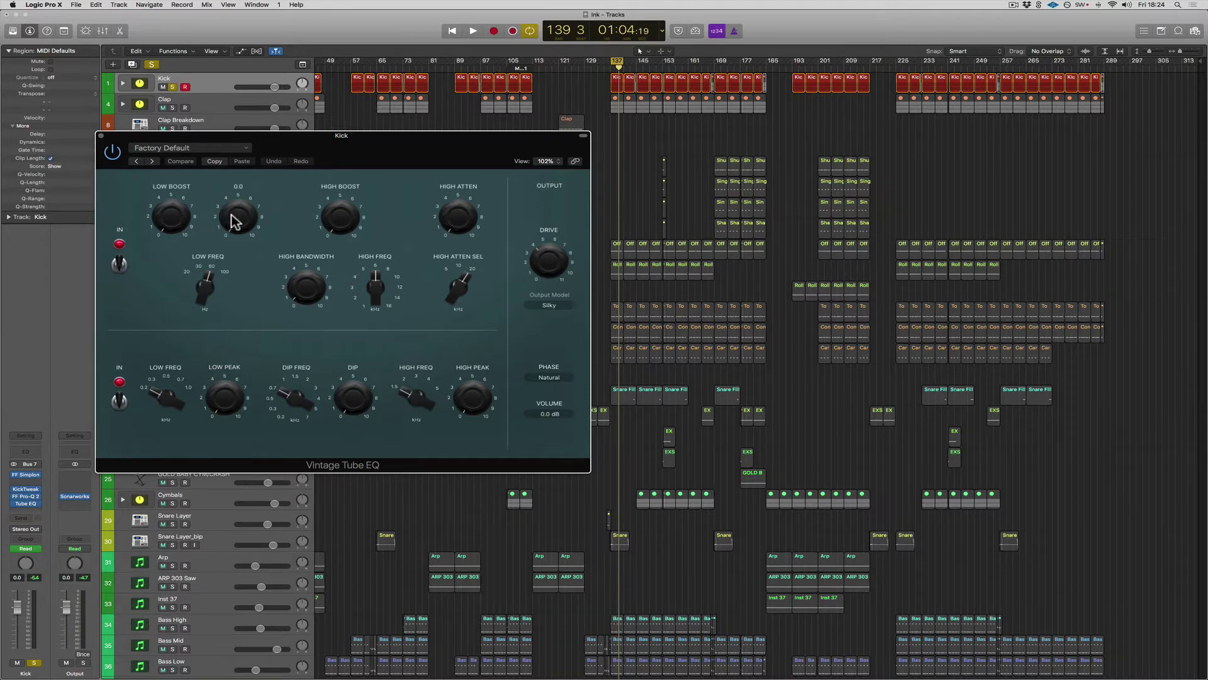
# Add a Channel EQ to the Output channel, place it beside the Vintage Tube EQ, and turn off its low cut band
pyautogui.click(76, 452)
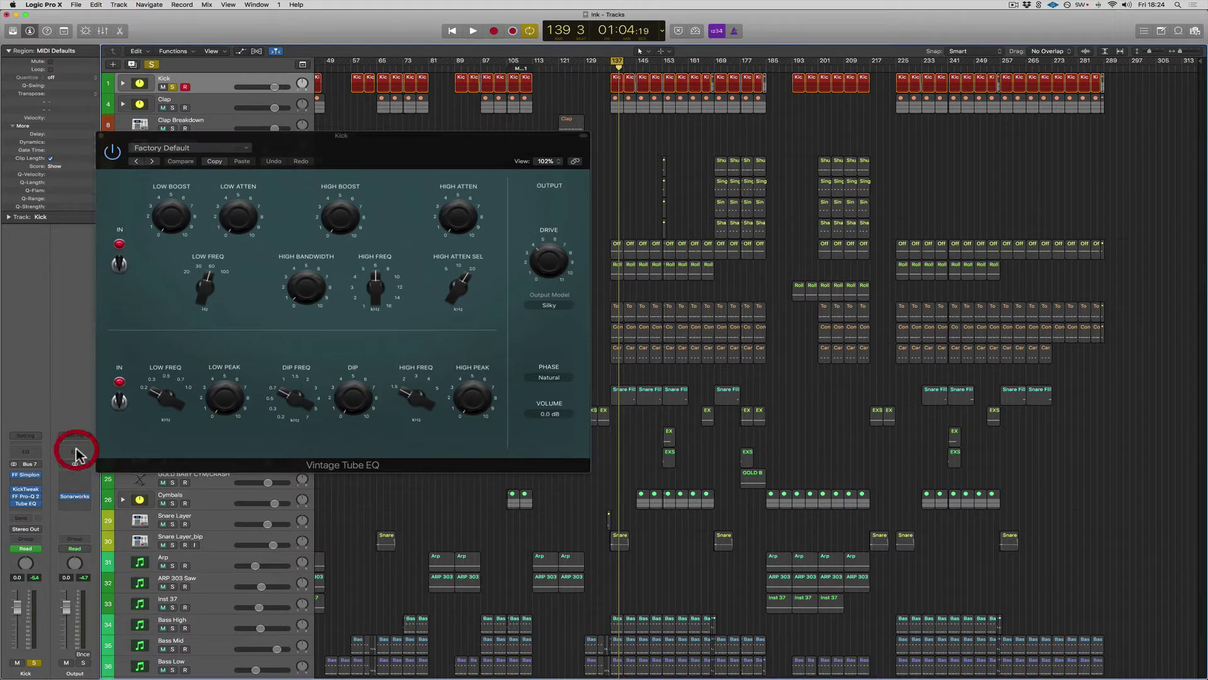
pyautogui.moveTo(340, 63); pyautogui.dragTo(929, 133)
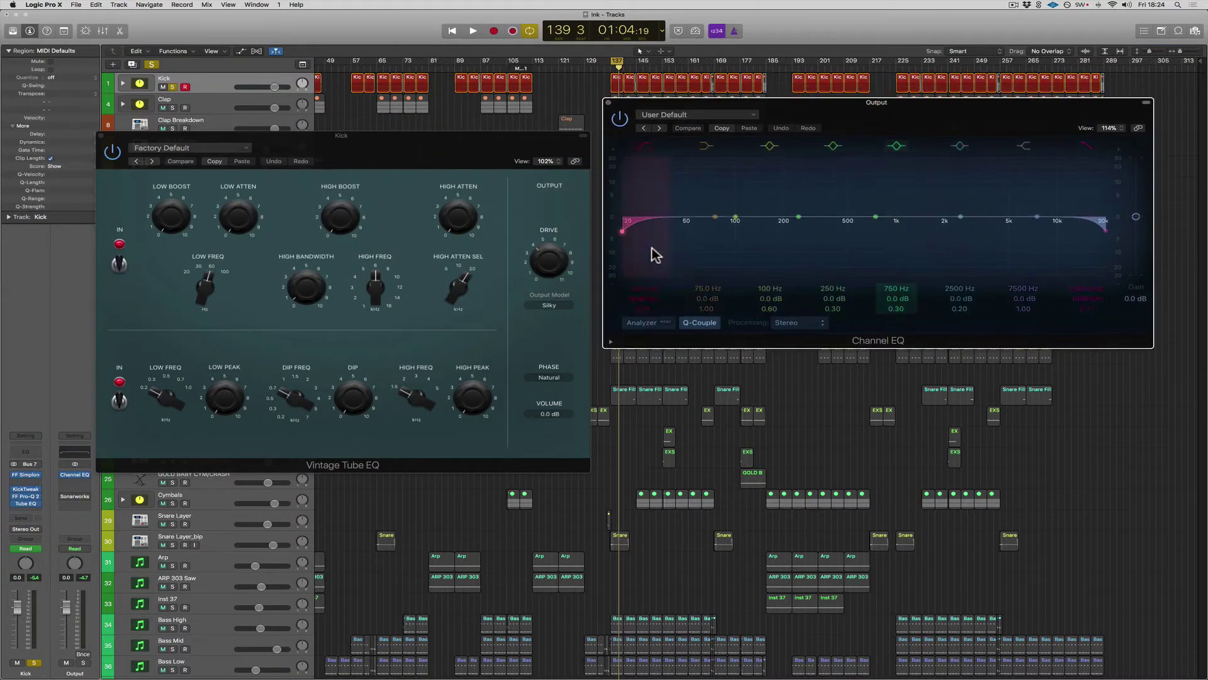
pyautogui.click(642, 145)
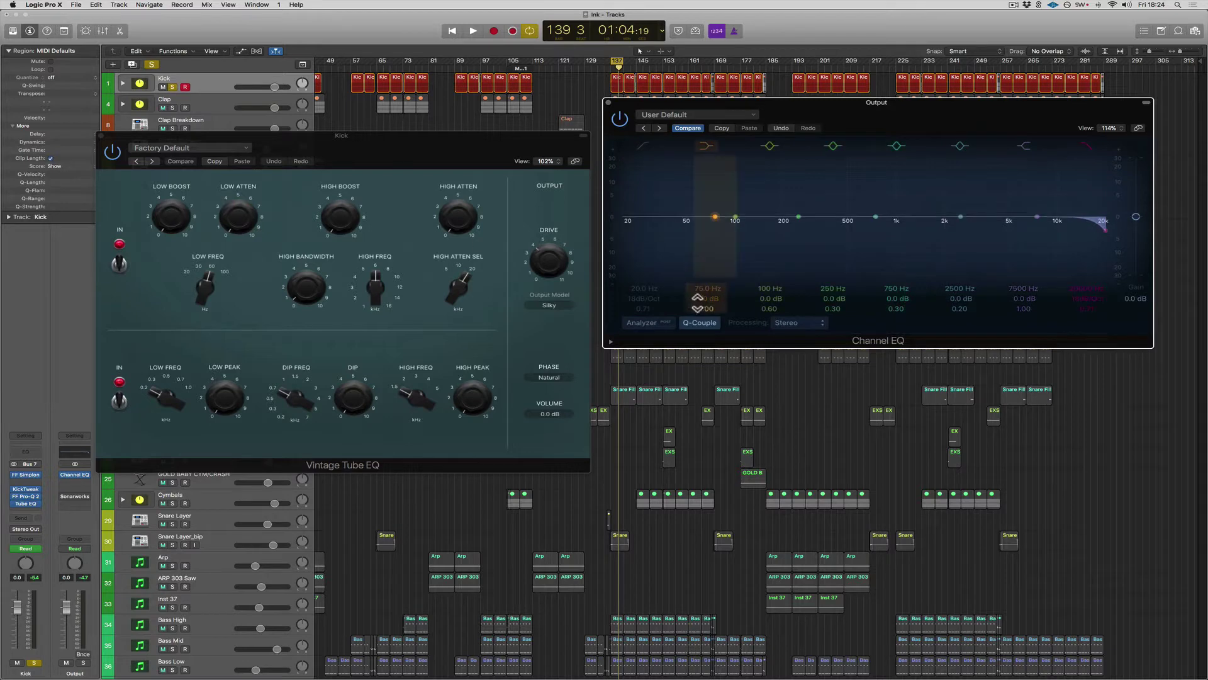
# Set the Channel EQ's 75 Hz shelf to +4.0 dB and its 100 Hz band to -4.5 dB
pyautogui.moveTo(708, 300); pyautogui.dragTo(708, 290)
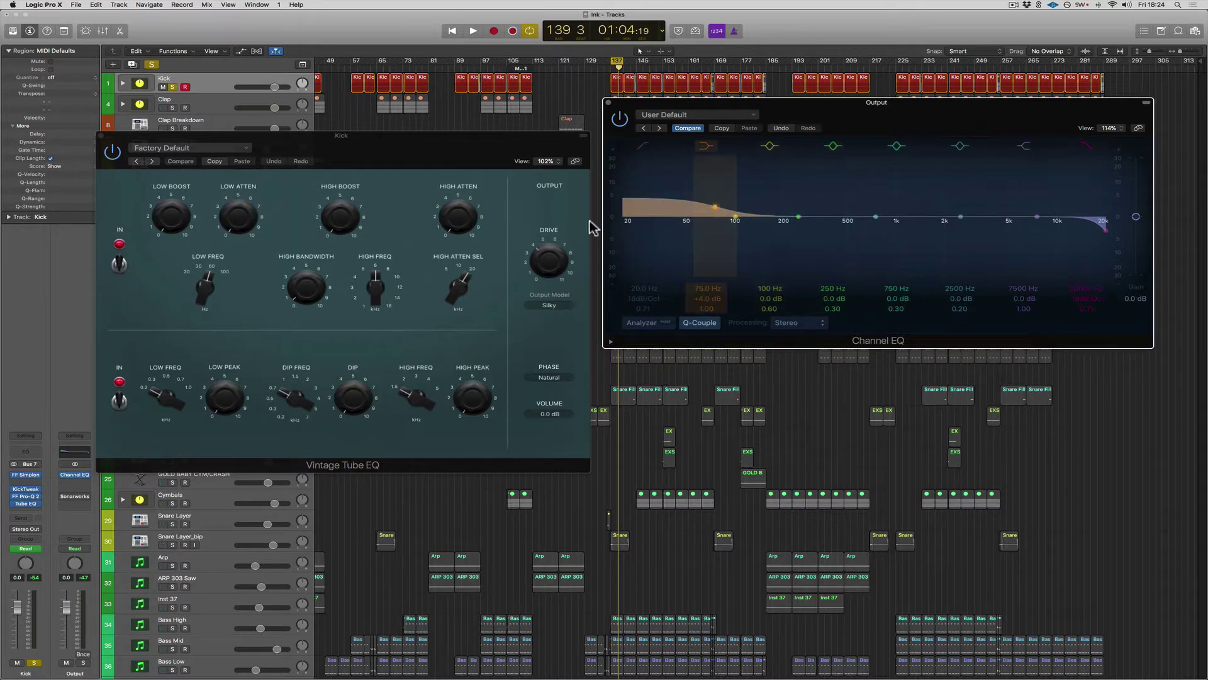
pyautogui.moveTo(251, 210)
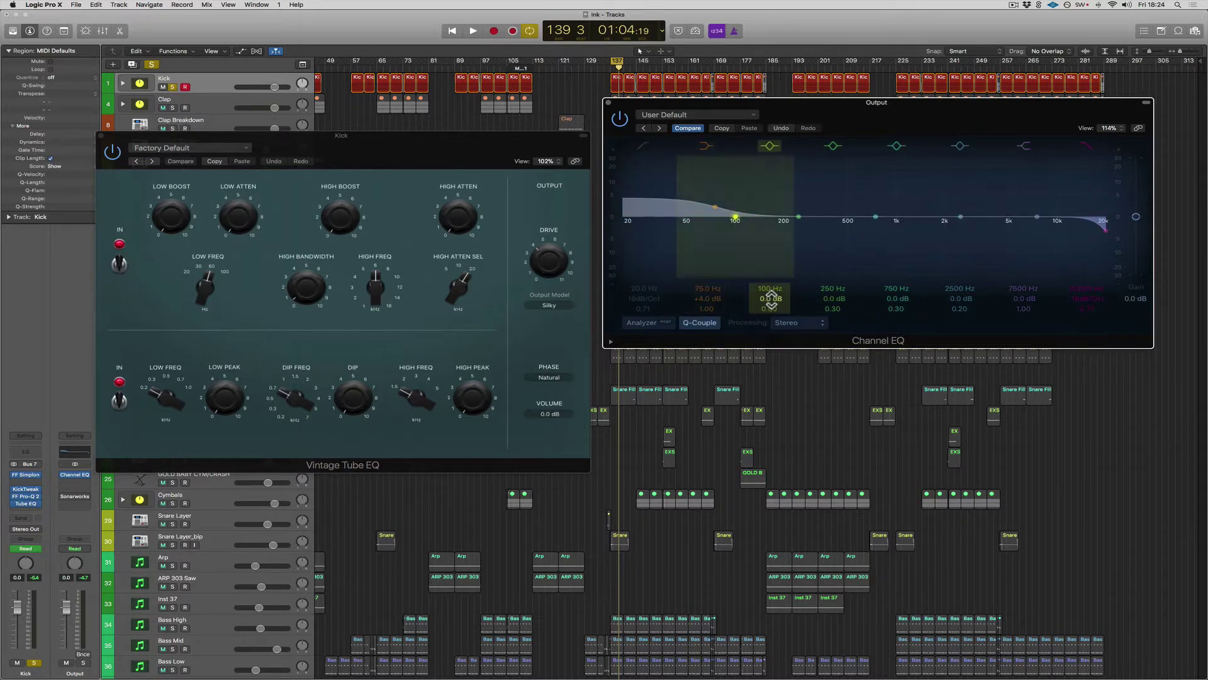
pyautogui.moveTo(776, 298); pyautogui.dragTo(768, 297)
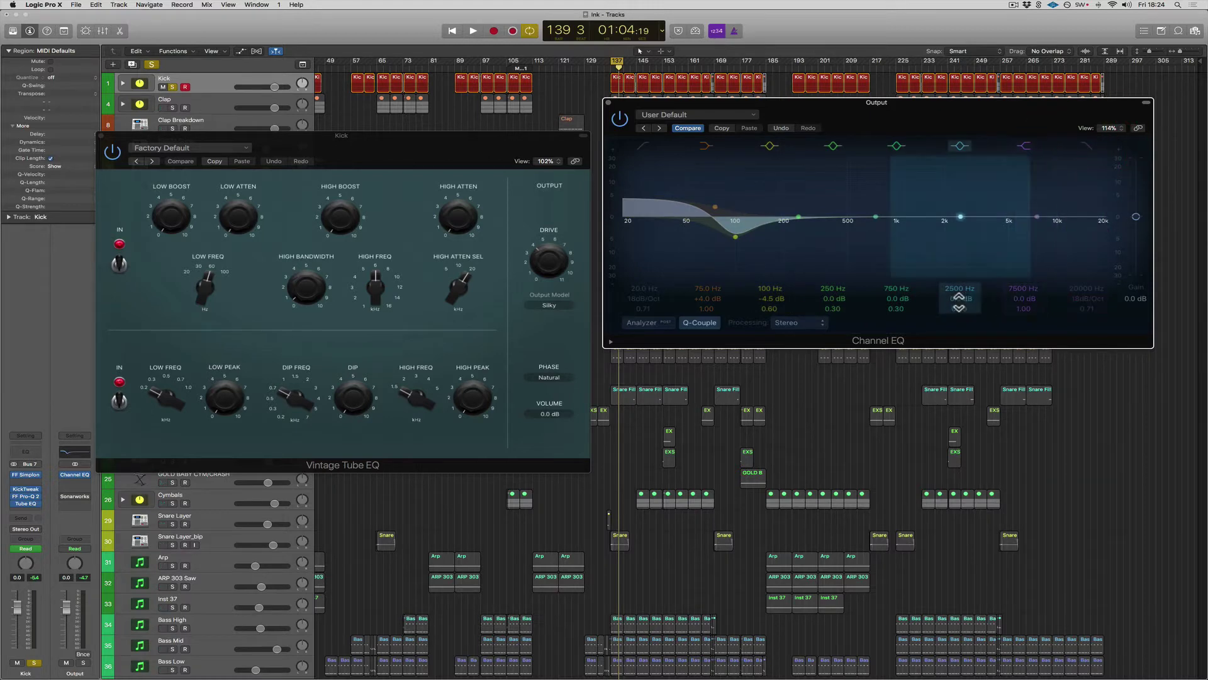
# Boost the Channel EQ's 2500 Hz band by 3.0 dB, widen its Q to 0.31, and shift it to 2600 Hz
pyautogui.moveTo(959, 298)
pyautogui.mouseDown()
pyautogui.moveTo(959, 284)
pyautogui.moveTo(959, 295)
pyautogui.mouseUp()
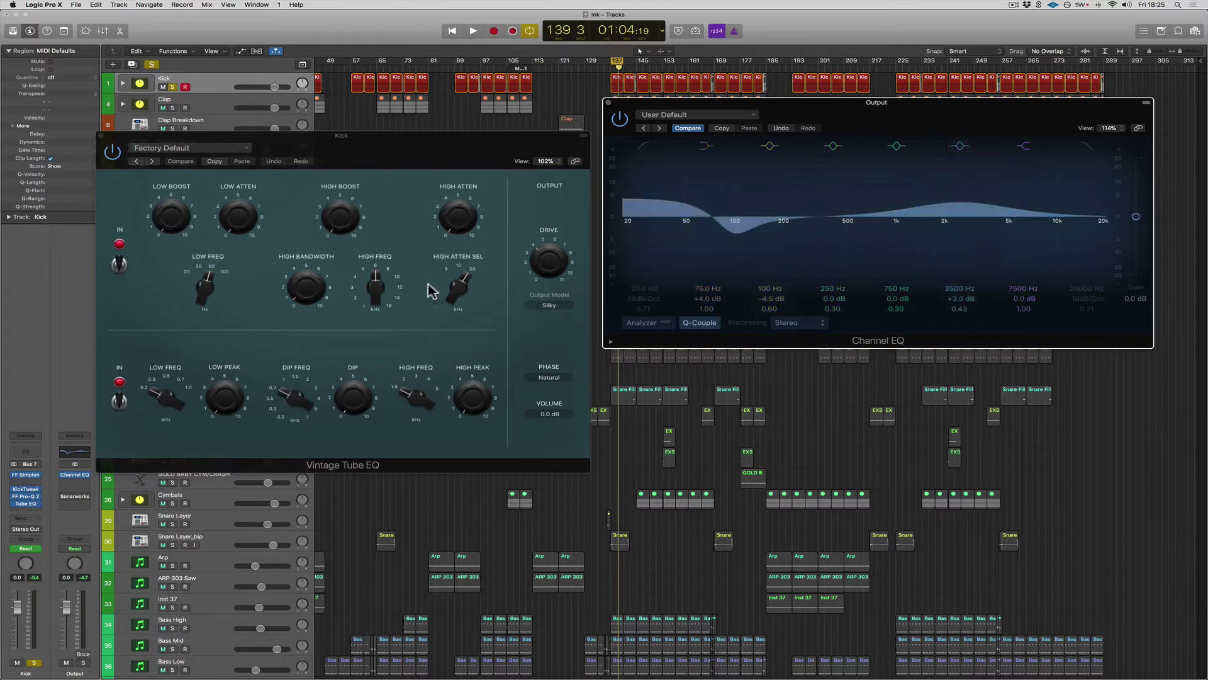
pyautogui.moveTo(964, 313); pyautogui.dragTo(965, 318)
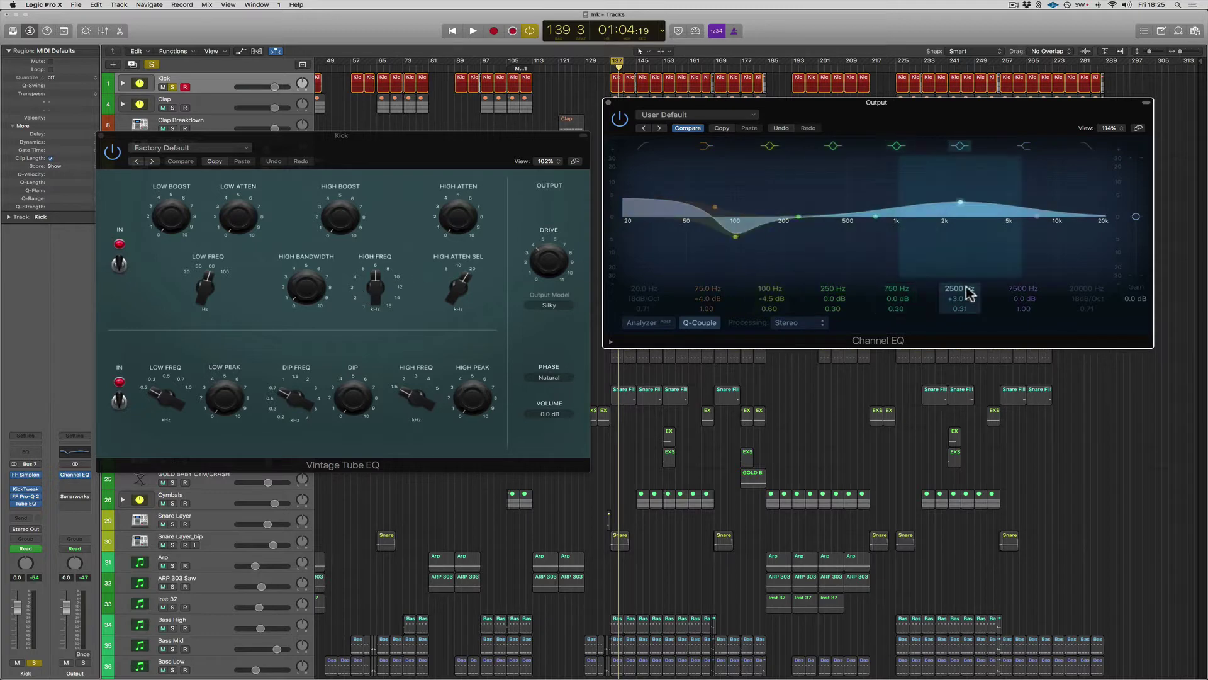
pyautogui.moveTo(969, 294); pyautogui.dragTo(969, 290)
# Set the Channel EQ's high shelf to 5000 Hz with a gain of -4.5 dB
pyautogui.moveTo(226, 286)
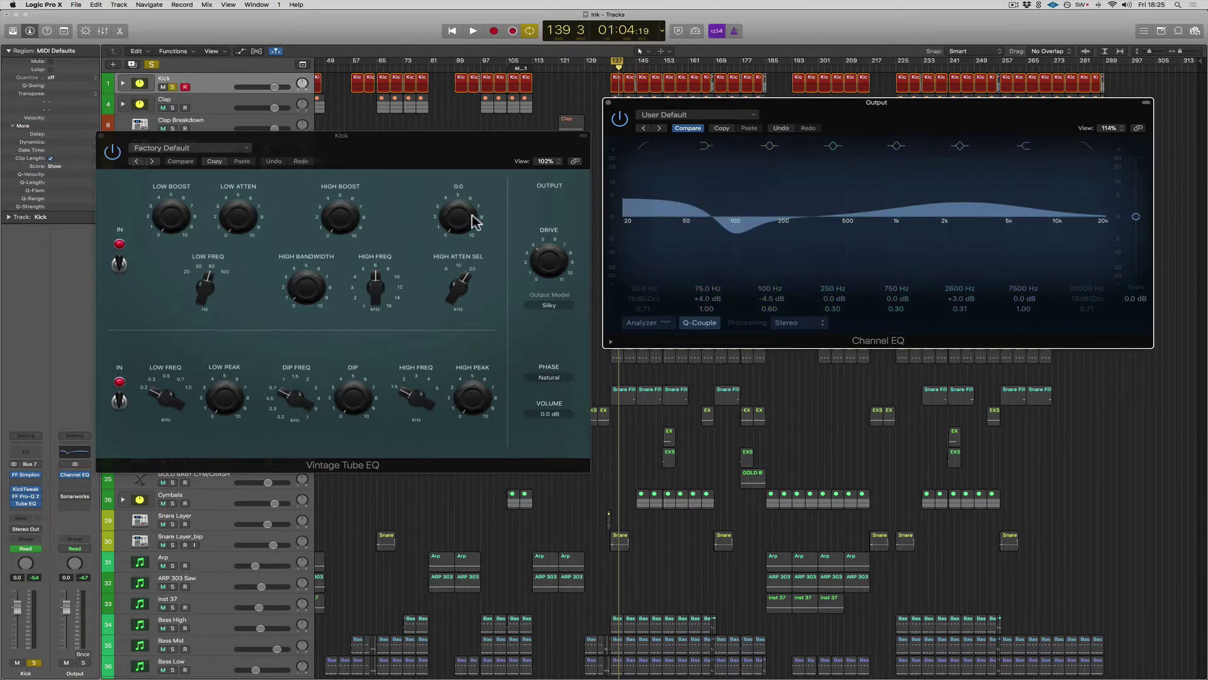
pyautogui.moveTo(472, 189)
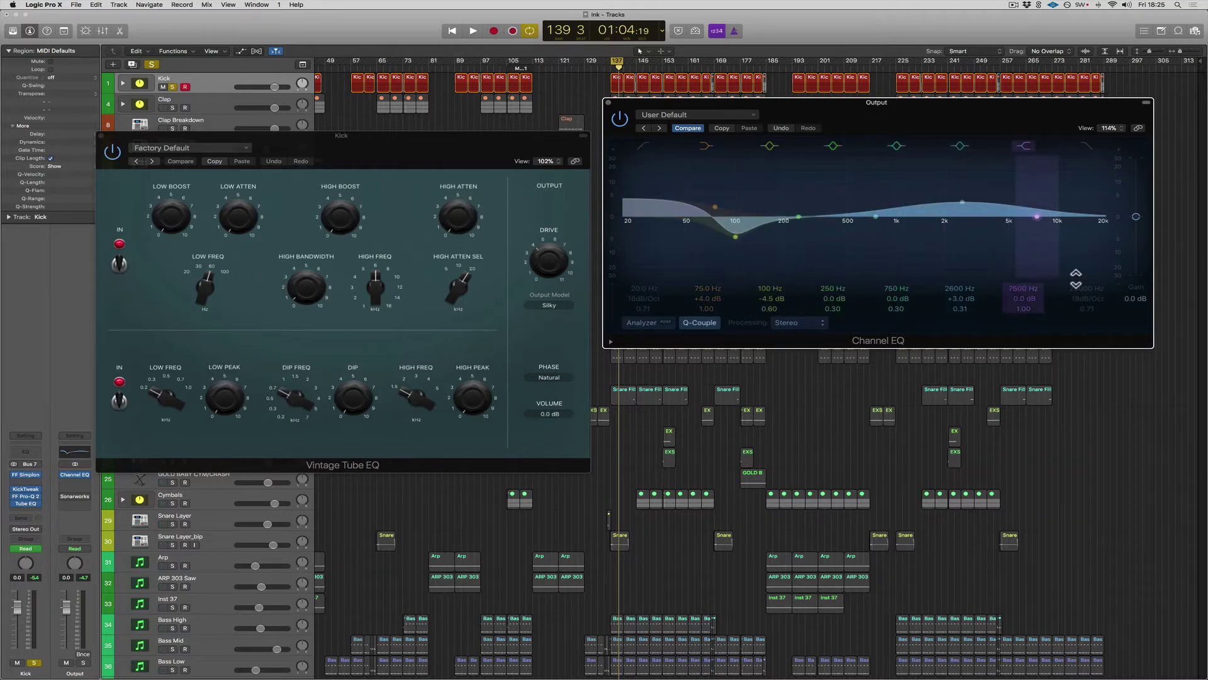
pyautogui.moveTo(1022, 292)
pyautogui.mouseDown()
pyautogui.moveTo(1022, 311)
pyautogui.moveTo(1023, 252)
pyautogui.moveTo(1023, 315)
pyautogui.mouseUp()
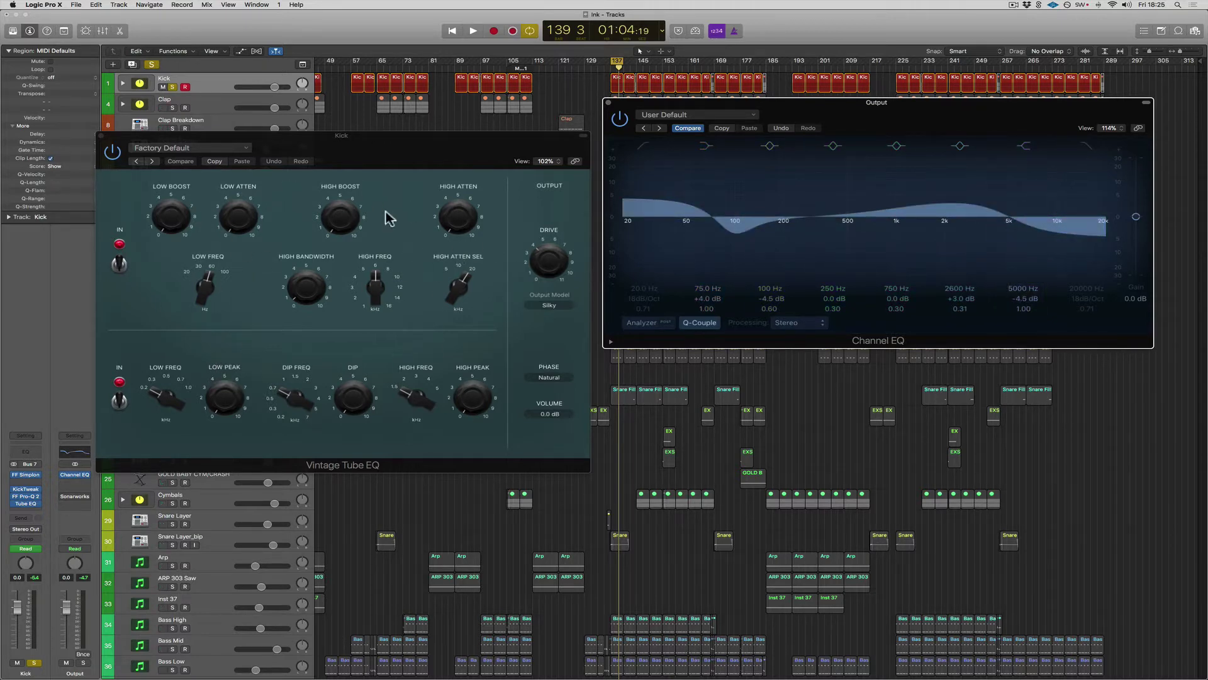
# Recall the Channel EQ's default setting and boost its 100 Hz band by 2.5 dB
pyautogui.click(682, 115)
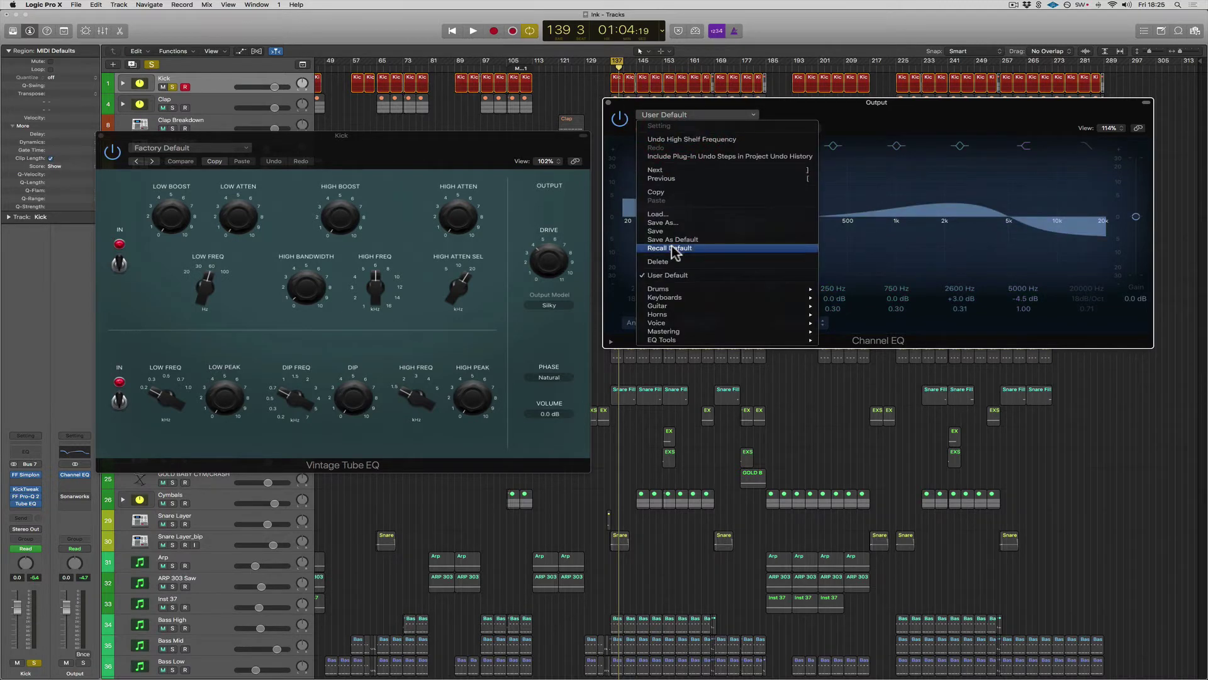
pyautogui.click(680, 250)
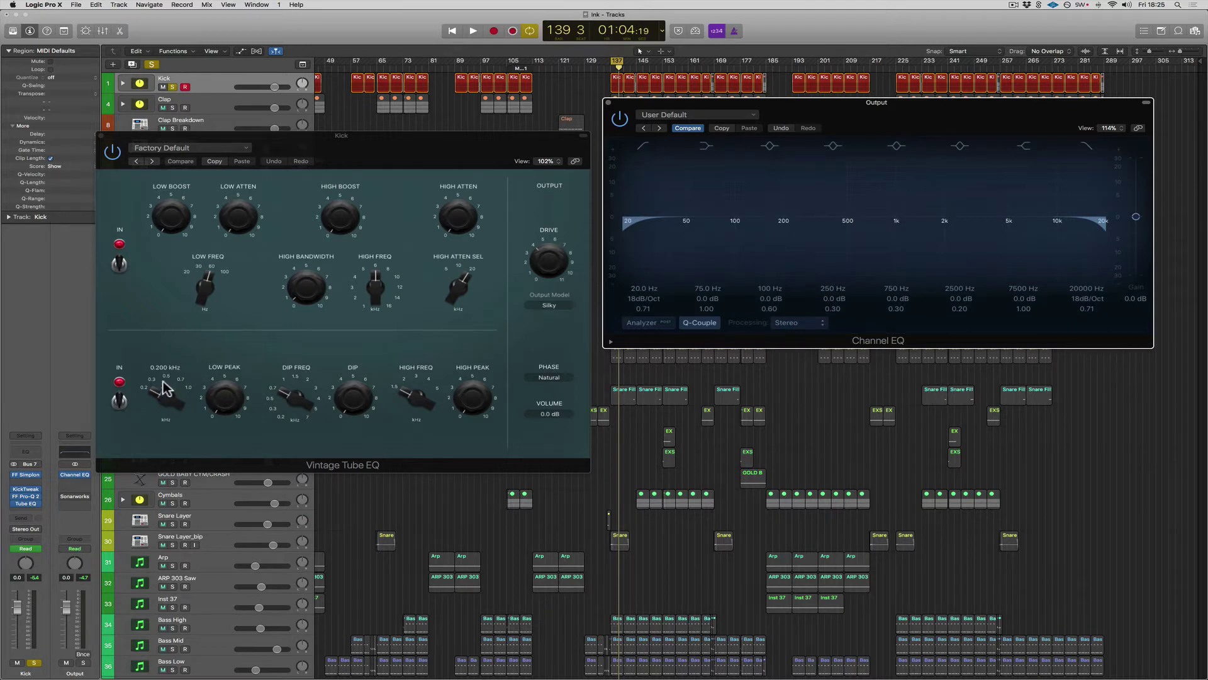
pyautogui.click(773, 289)
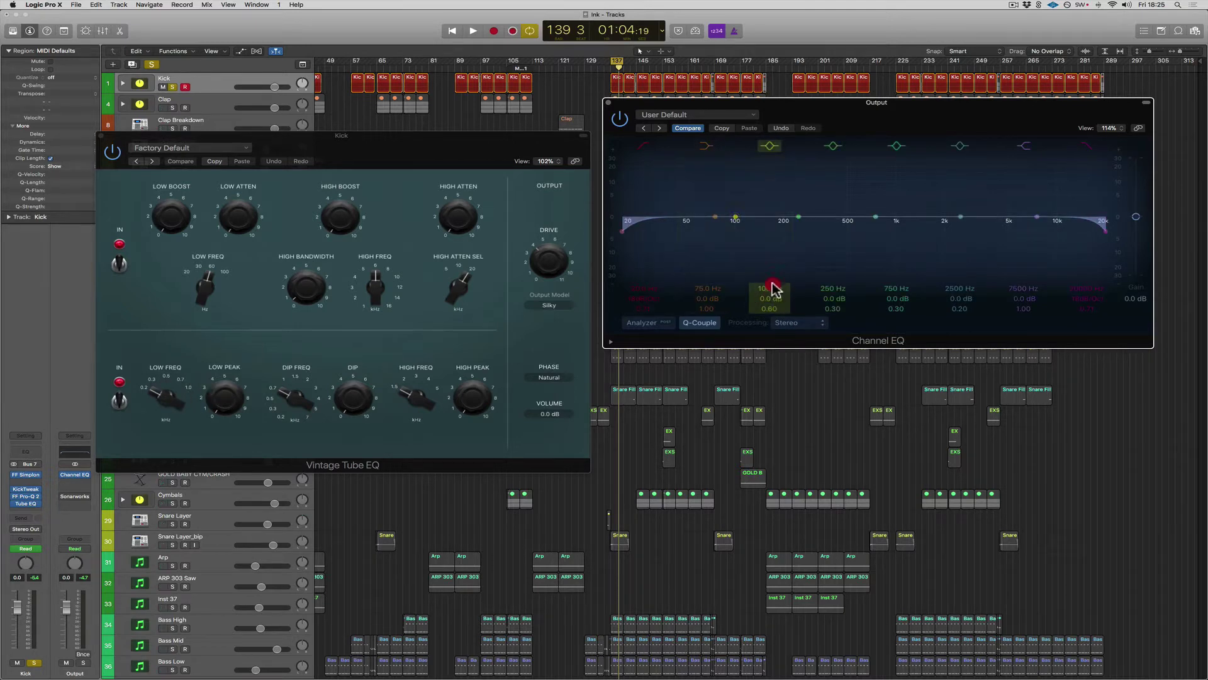
pyautogui.moveTo(773, 290)
pyautogui.mouseDown()
pyautogui.moveTo(772, 264)
pyautogui.moveTo(773, 282)
pyautogui.mouseUp()
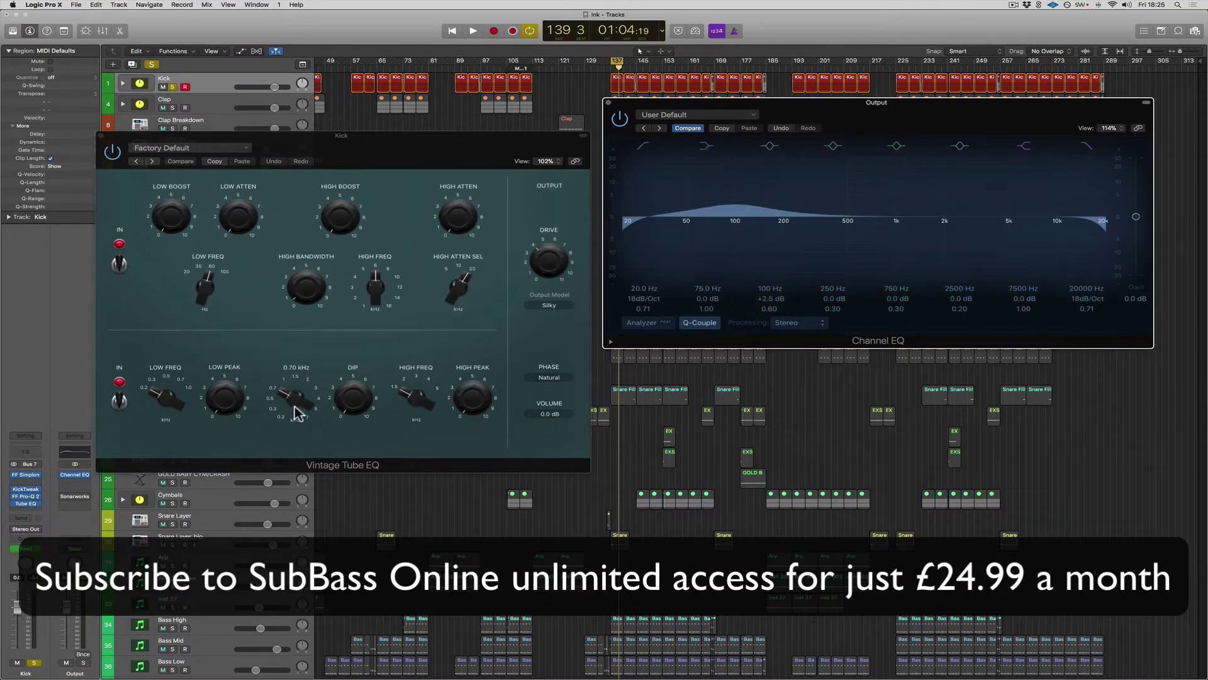
# Raise the Vintage Tube EQ's dip frequency, and set Channel EQ bands to -6.0 dB at 465 Hz and +4.0 dB at 2500 Hz
pyautogui.moveTo(295, 413); pyautogui.dragTo(296, 309)
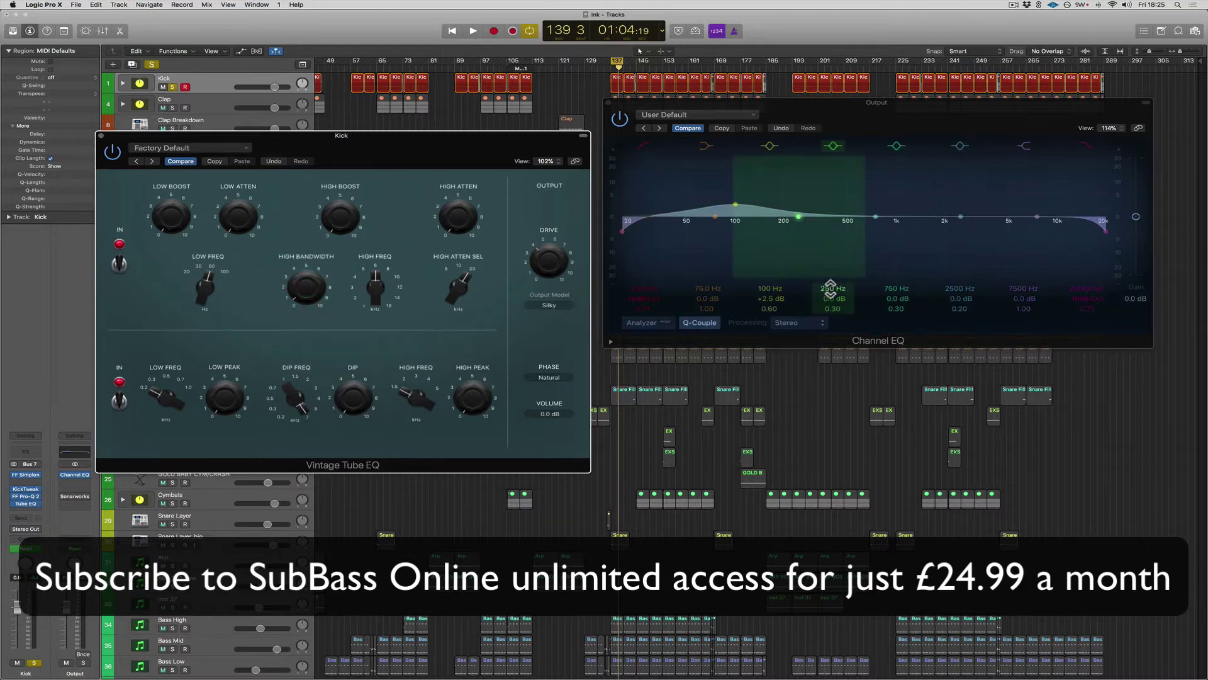
pyautogui.moveTo(831, 298); pyautogui.dragTo(843, 241)
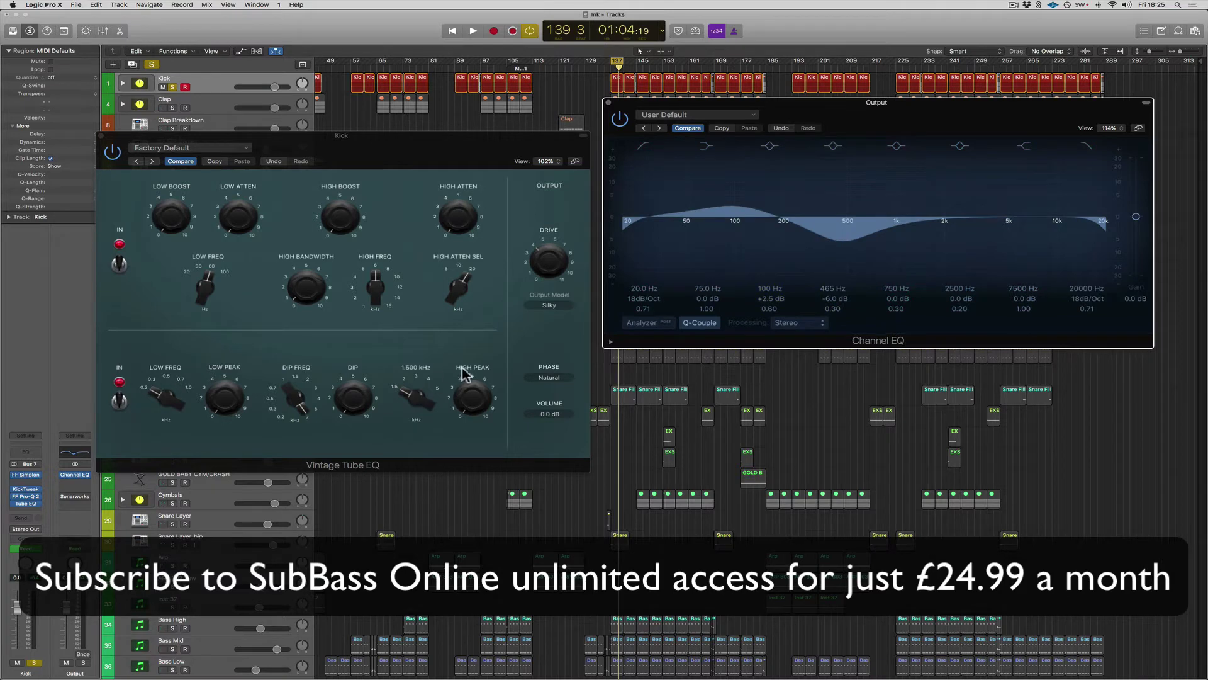
pyautogui.moveTo(961, 298); pyautogui.dragTo(961, 296)
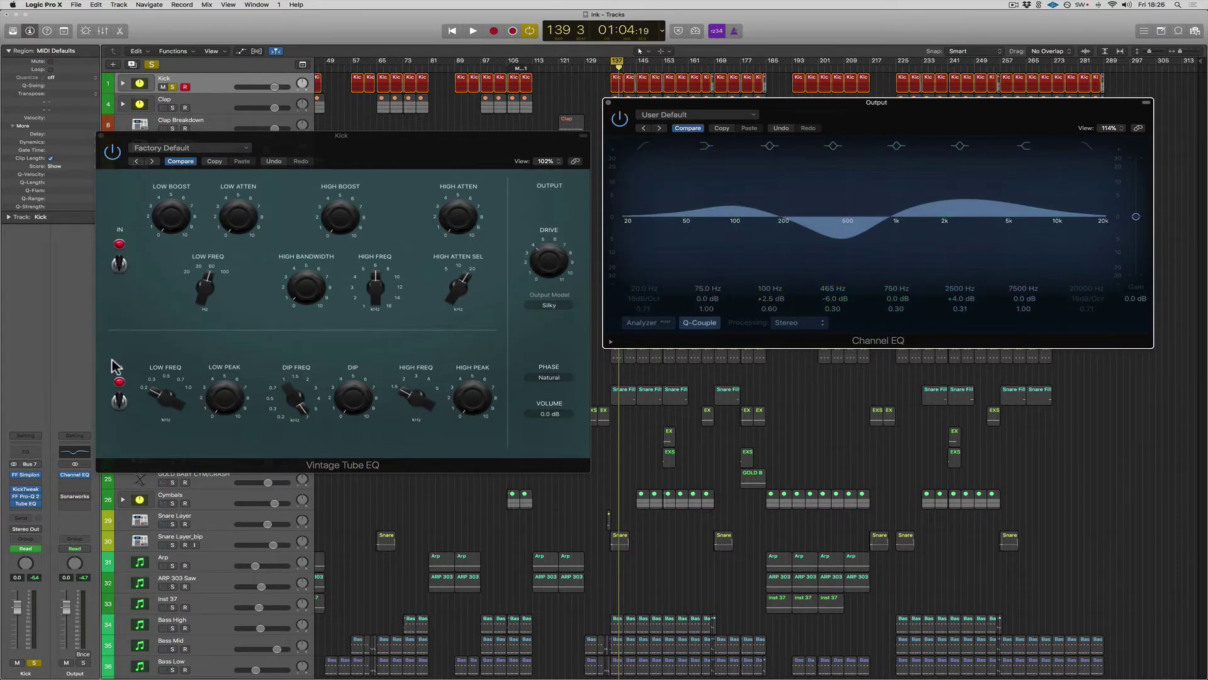
# Remove the Channel EQ from the Output channel and move the Vintage Tube EQ window toward the middle of the arrangement
pyautogui.click(607, 102)
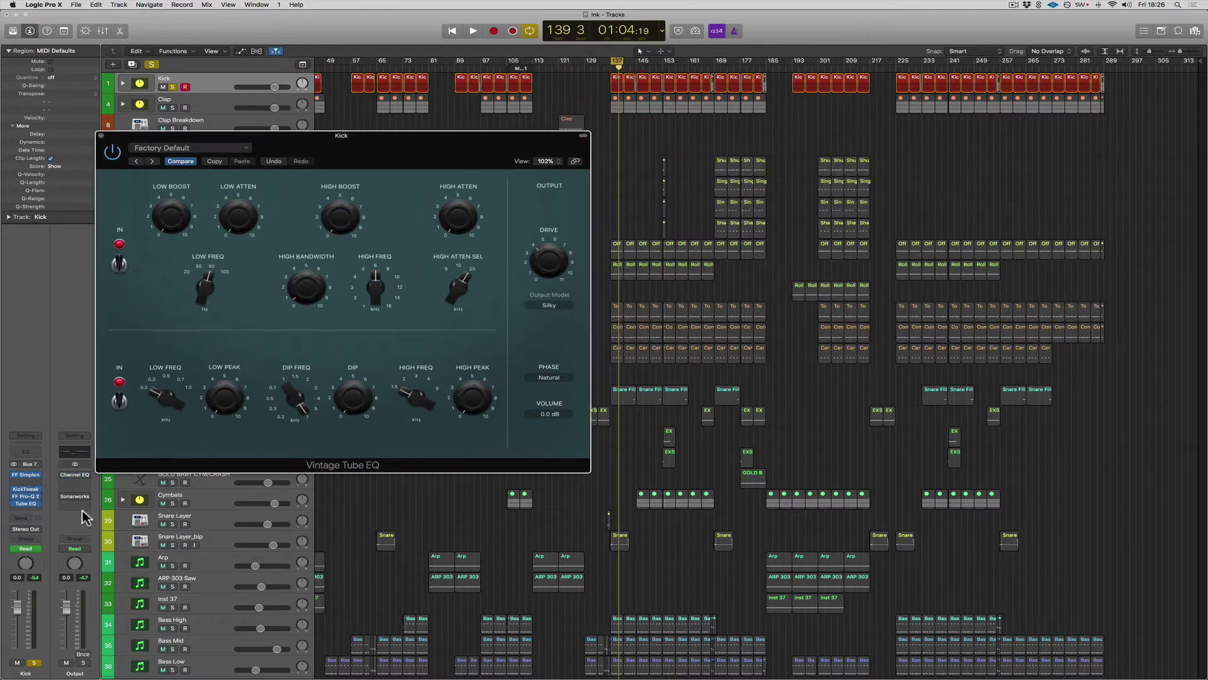
pyautogui.click(88, 477)
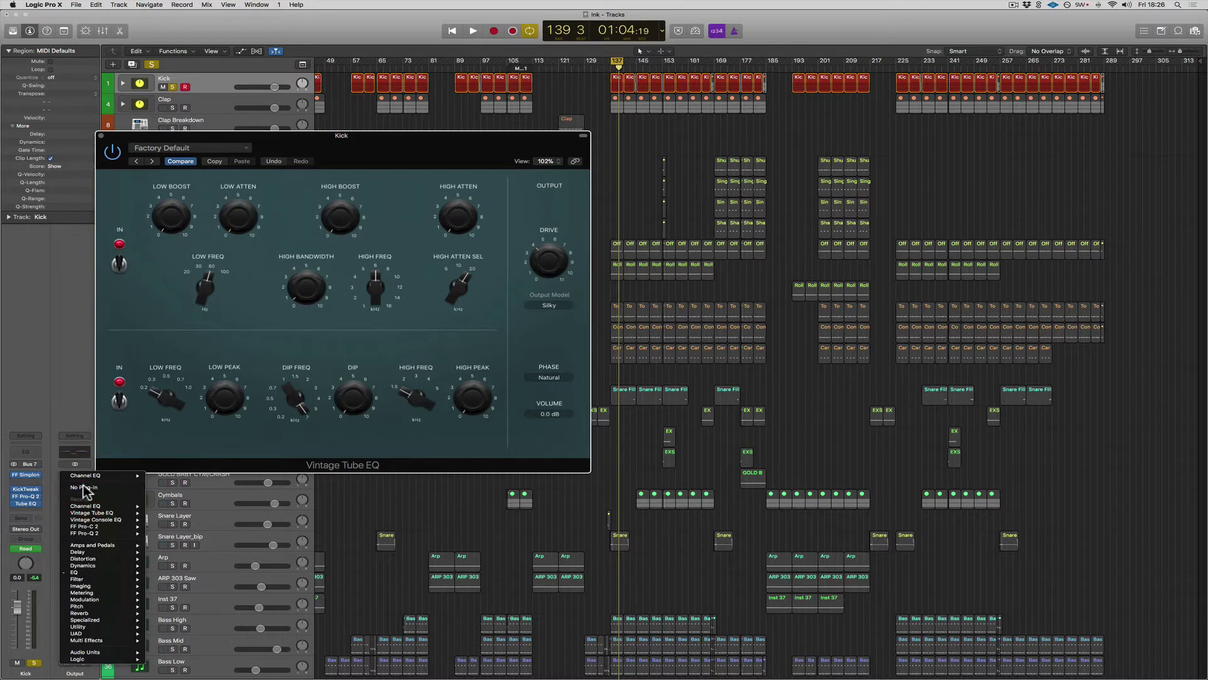
pyautogui.click(202, 432)
pyautogui.moveTo(423, 154); pyautogui.dragTo(559, 161)
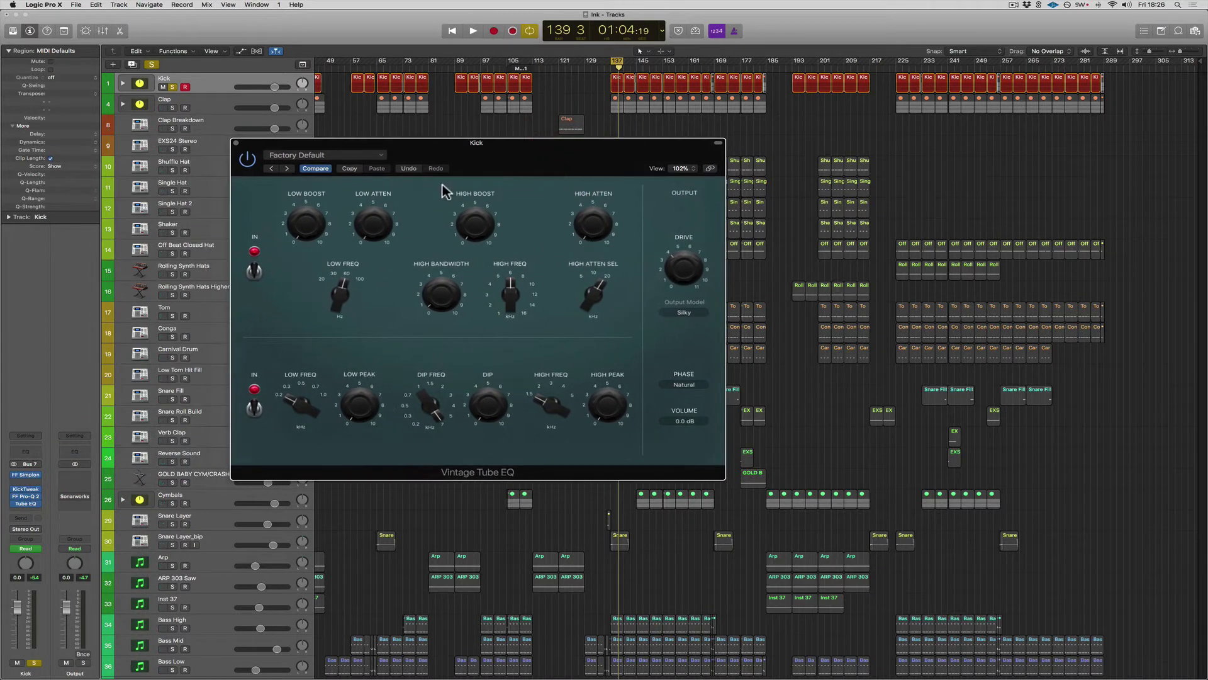
# With the kick playing, raise the Vintage Tube EQ's low boost slightly and set its low frequency to about 48 Hz
pyautogui.moveTo(286, 223)
pyautogui.moveTo(345, 288)
pyautogui.mouseDown()
pyautogui.moveTo(348, 336)
pyautogui.moveTo(351, 281)
pyautogui.mouseUp()
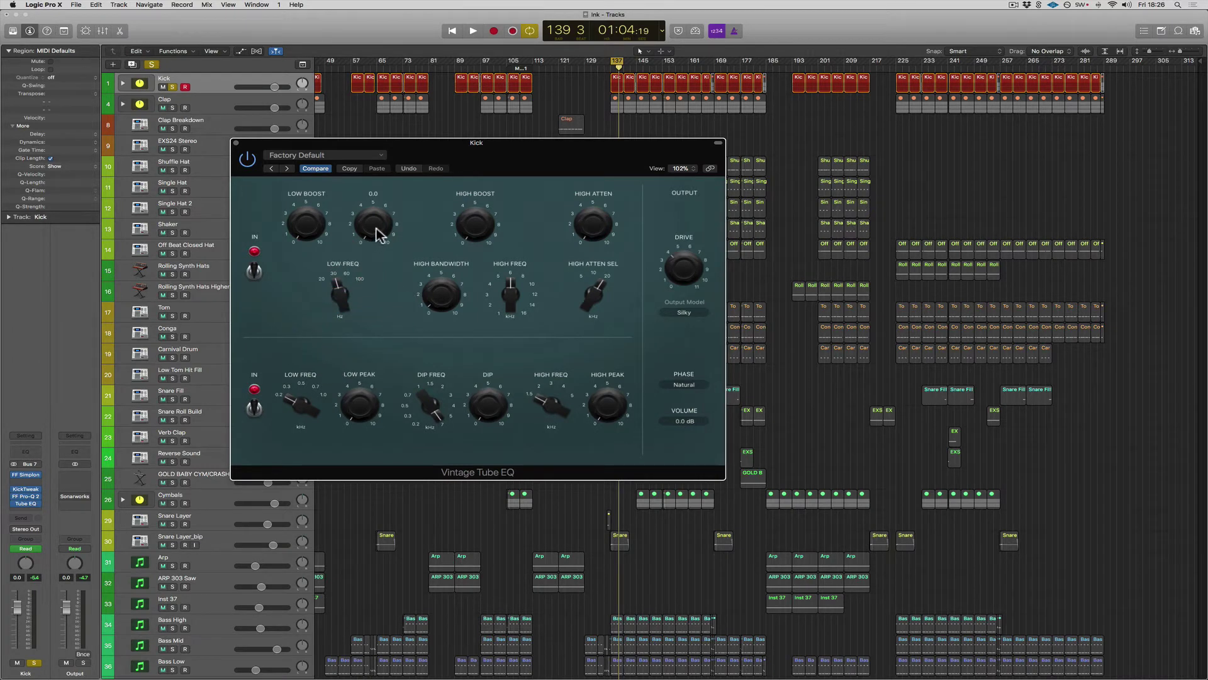
pyautogui.moveTo(304, 233)
pyautogui.press('space')
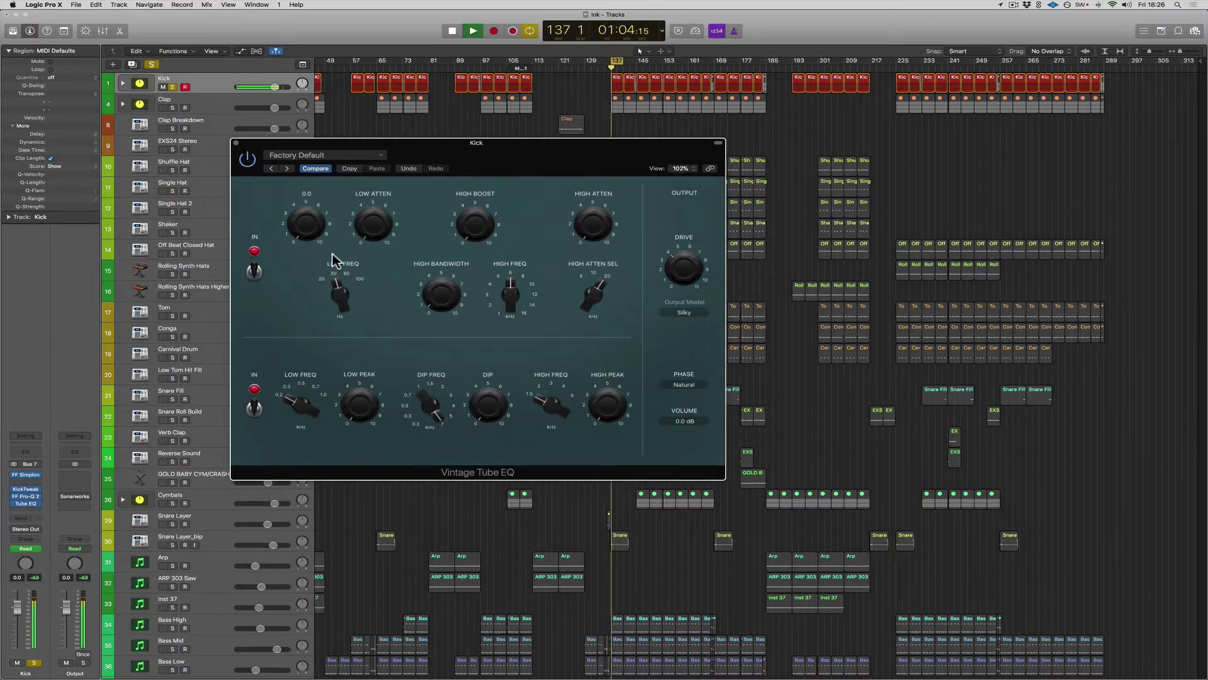
pyautogui.moveTo(312, 233); pyautogui.dragTo(311, 198)
pyautogui.moveTo(338, 295); pyautogui.dragTo(335, 255)
pyautogui.moveTo(311, 228); pyautogui.dragTo(309, 234)
pyautogui.moveTo(337, 293); pyautogui.dragTo(340, 322)
# Compare the kick with the Vintage Tube EQ's boost and attenuation section switched off and on, and stop playback
pyautogui.click(254, 273)
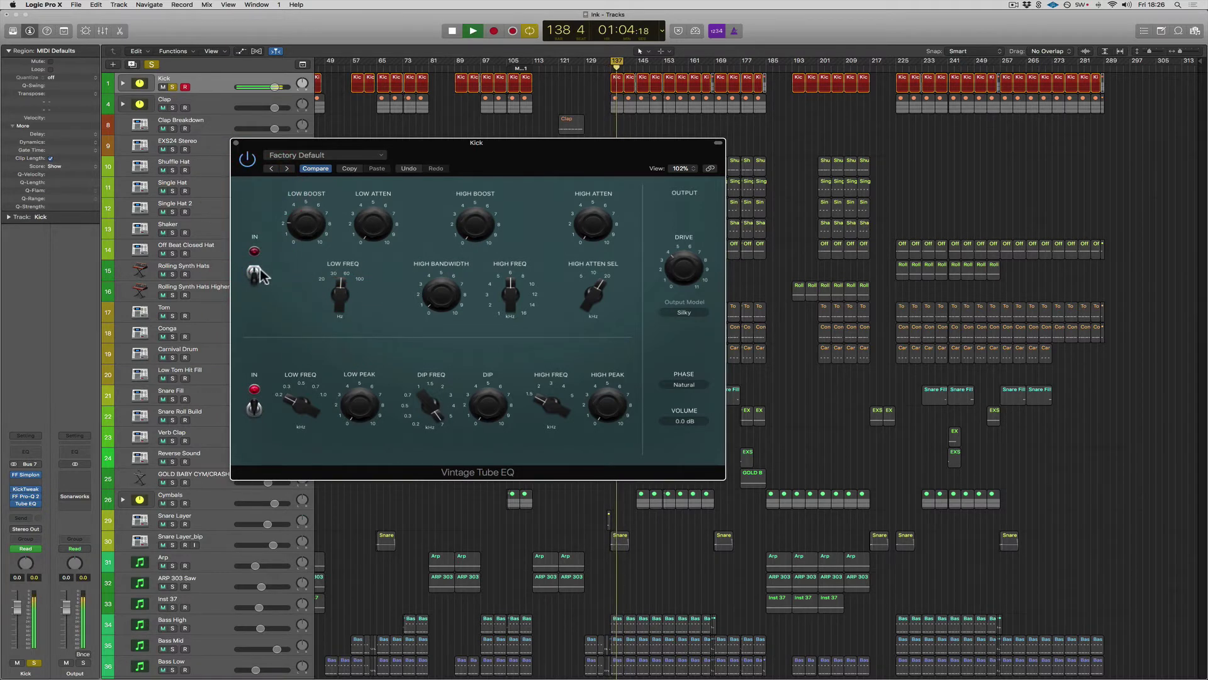
pyautogui.click(254, 269)
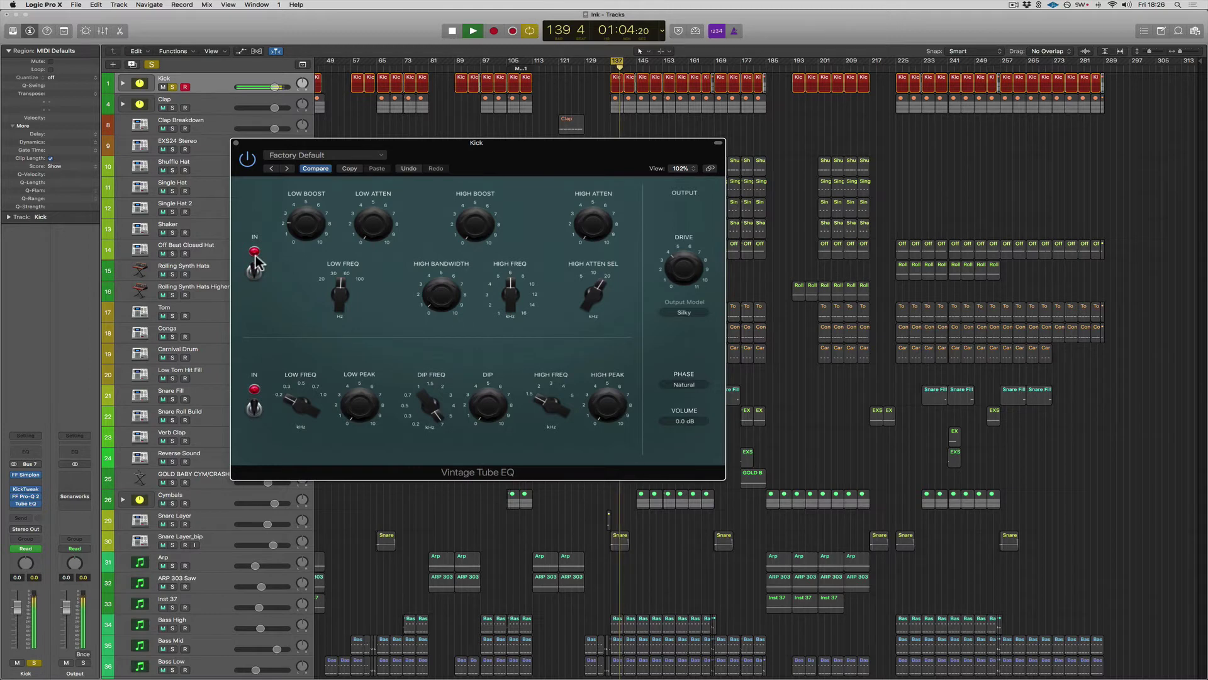
pyautogui.click(297, 229)
pyautogui.press('space')
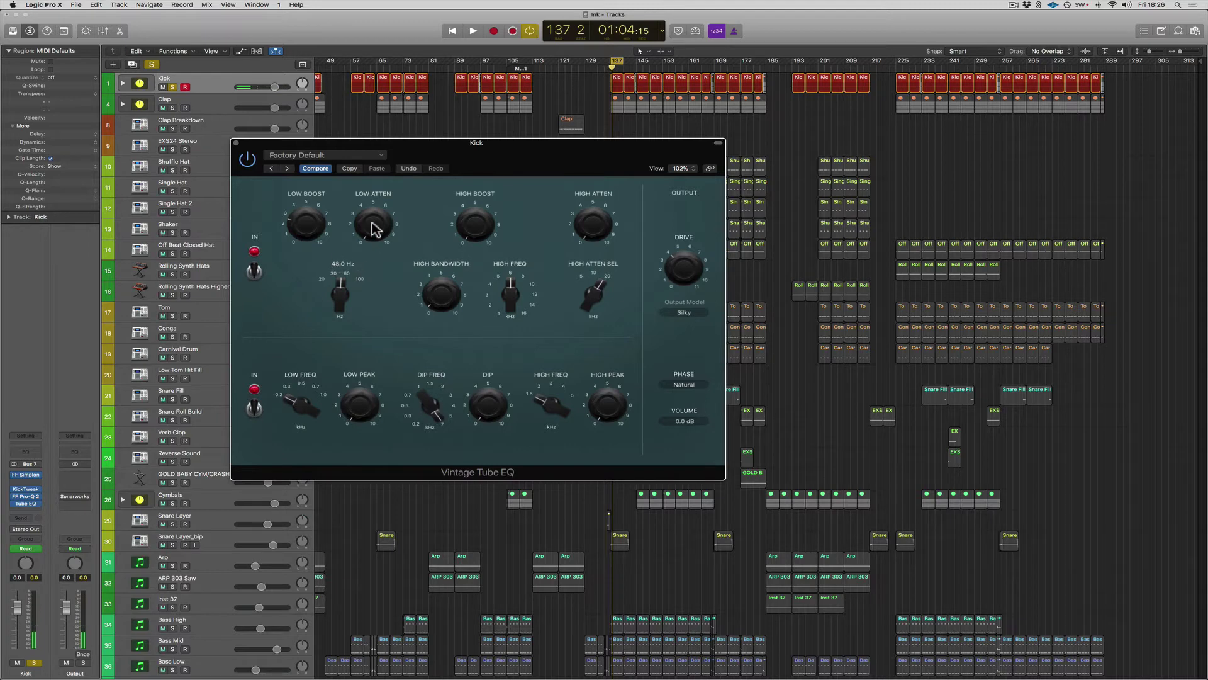
# Play the kick and sweep the Vintage Tube EQ's low attenuation, settling it just under 2
pyautogui.moveTo(375, 229)
pyautogui.mouseDown()
pyautogui.moveTo(364, 137)
pyautogui.moveTo(370, 232)
pyautogui.moveTo(375, 224)
pyautogui.mouseUp()
pyautogui.press('space')
pyautogui.moveTo(378, 228); pyautogui.dragTo(380, 177)
pyautogui.moveTo(380, 175); pyautogui.dragTo(379, 190)
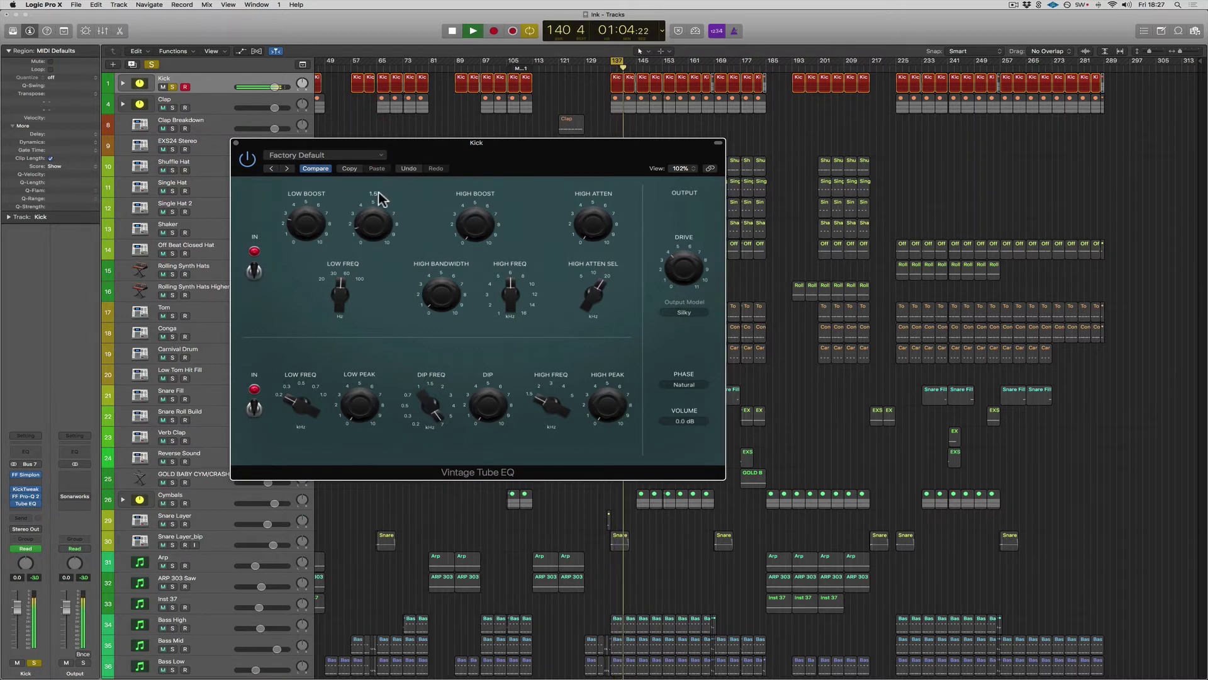
# Switch the low boost and attenuation section in and out repeatedly to compare the kick's sound, and stop playback
pyautogui.click(255, 272)
pyautogui.click(254, 272)
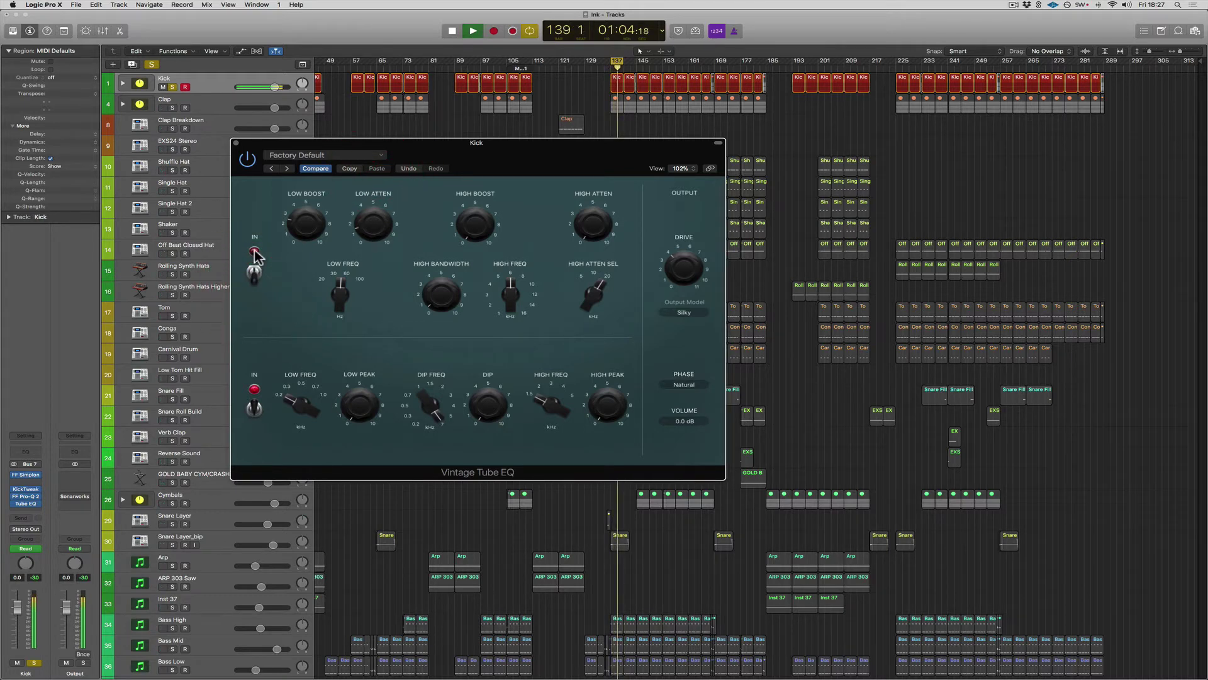
pyautogui.click(255, 255)
pyautogui.click(253, 258)
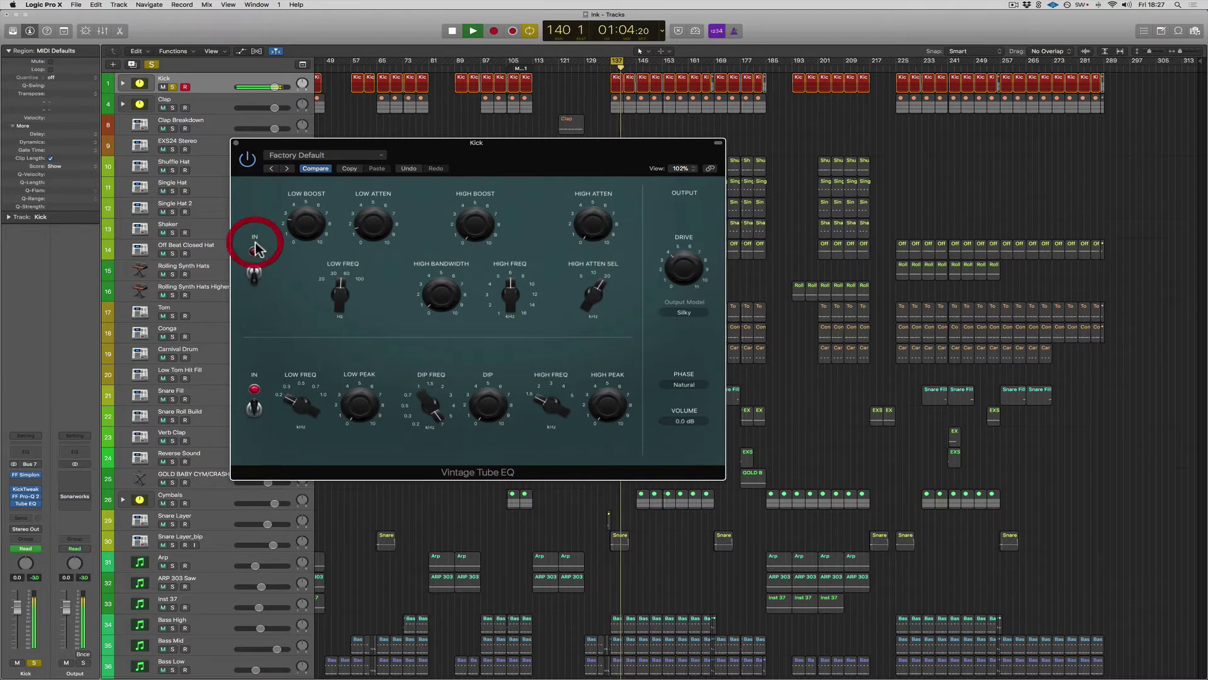
pyautogui.click(255, 265)
pyautogui.click(252, 258)
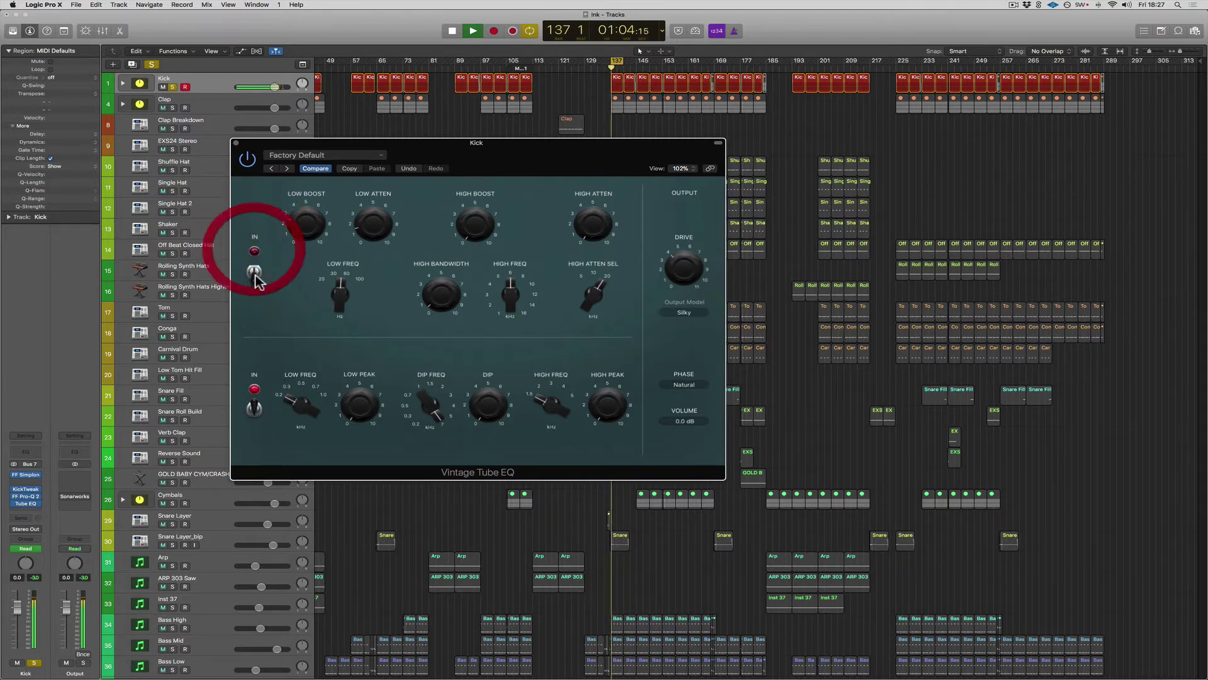
pyautogui.click(255, 249)
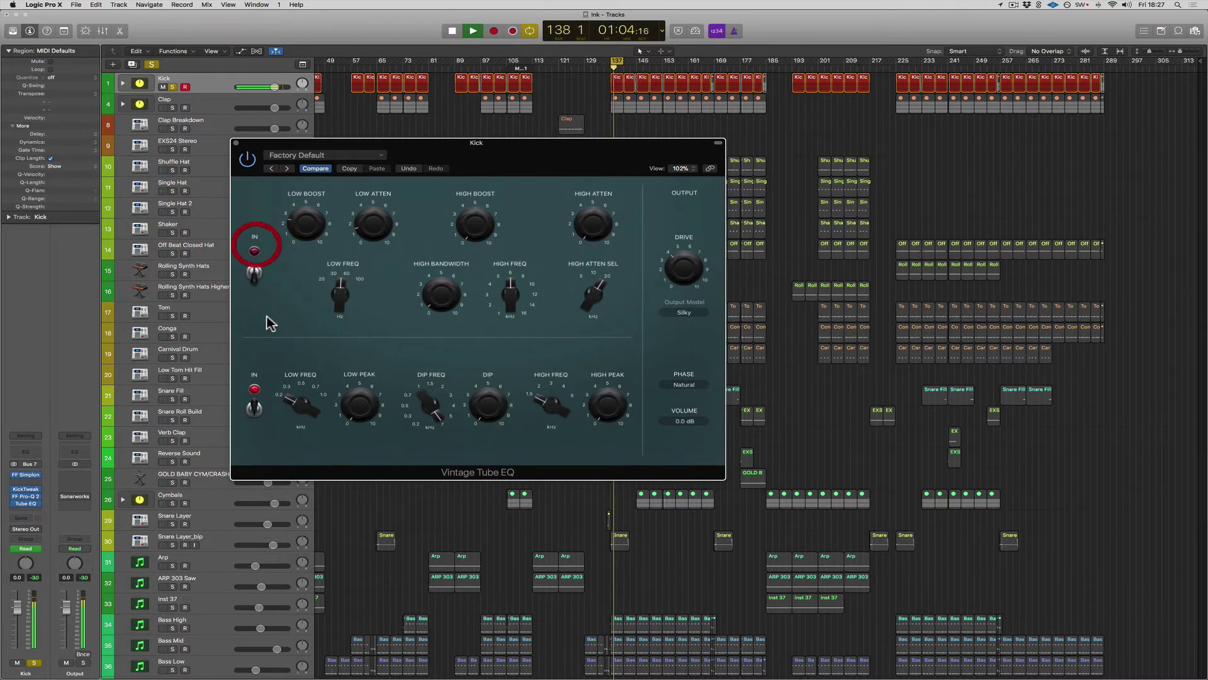
pyautogui.click(255, 265)
pyautogui.press('space')
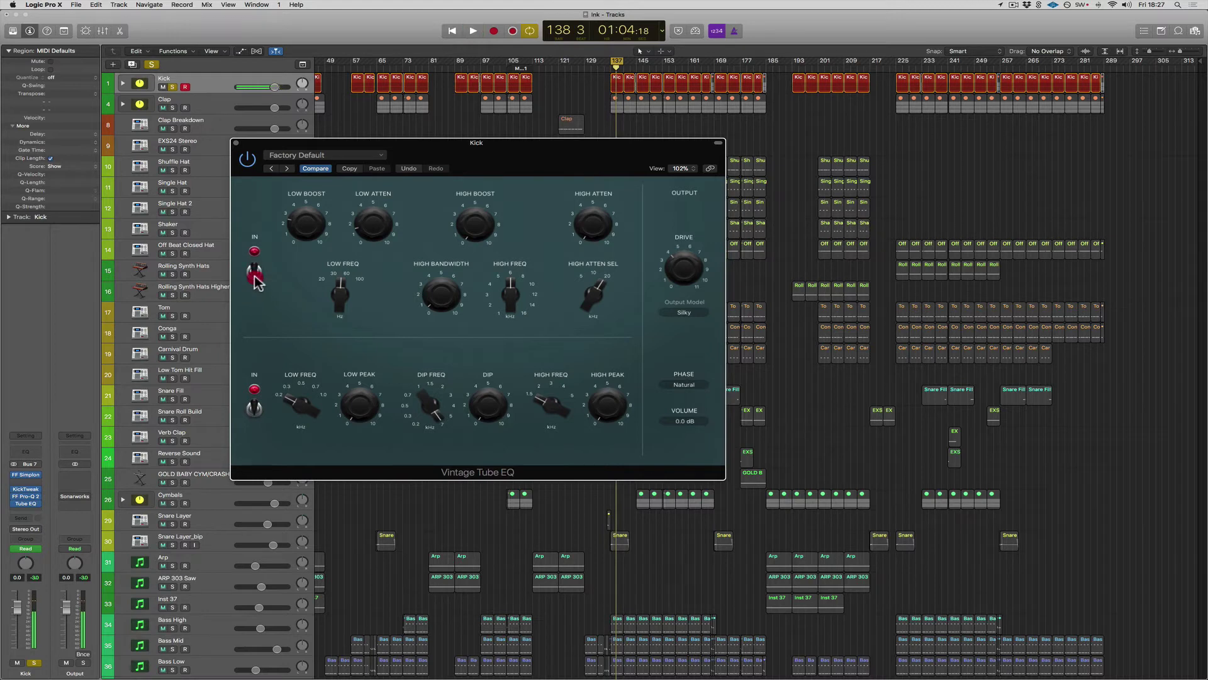
# Play the kick again and compare it with the upper EQ section bypassed and engaged, leaving the section on
pyautogui.click(257, 281)
pyautogui.click(257, 283)
pyautogui.press('space')
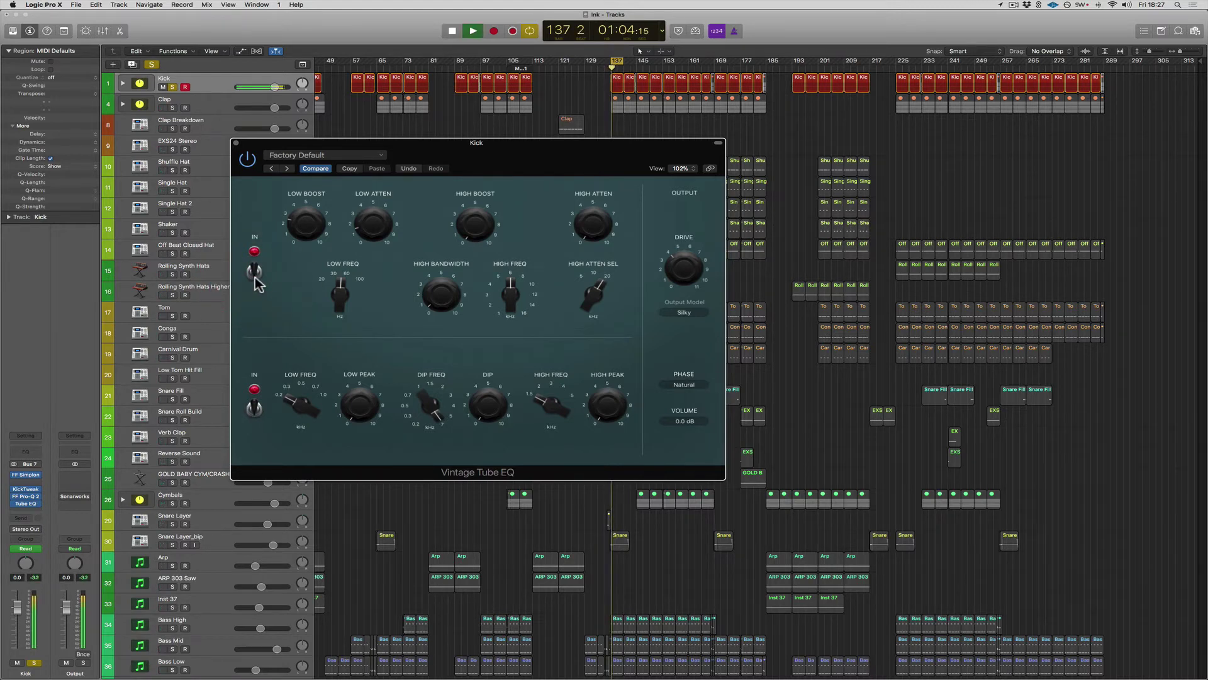
pyautogui.click(255, 271)
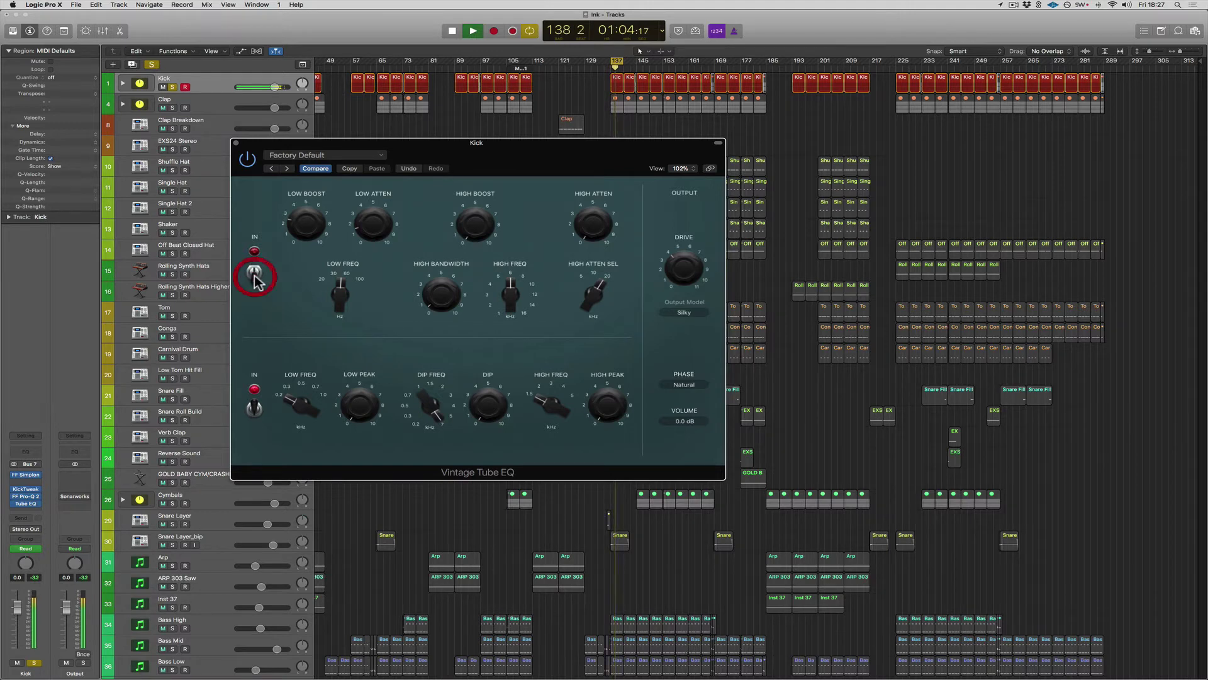
pyautogui.click(255, 275)
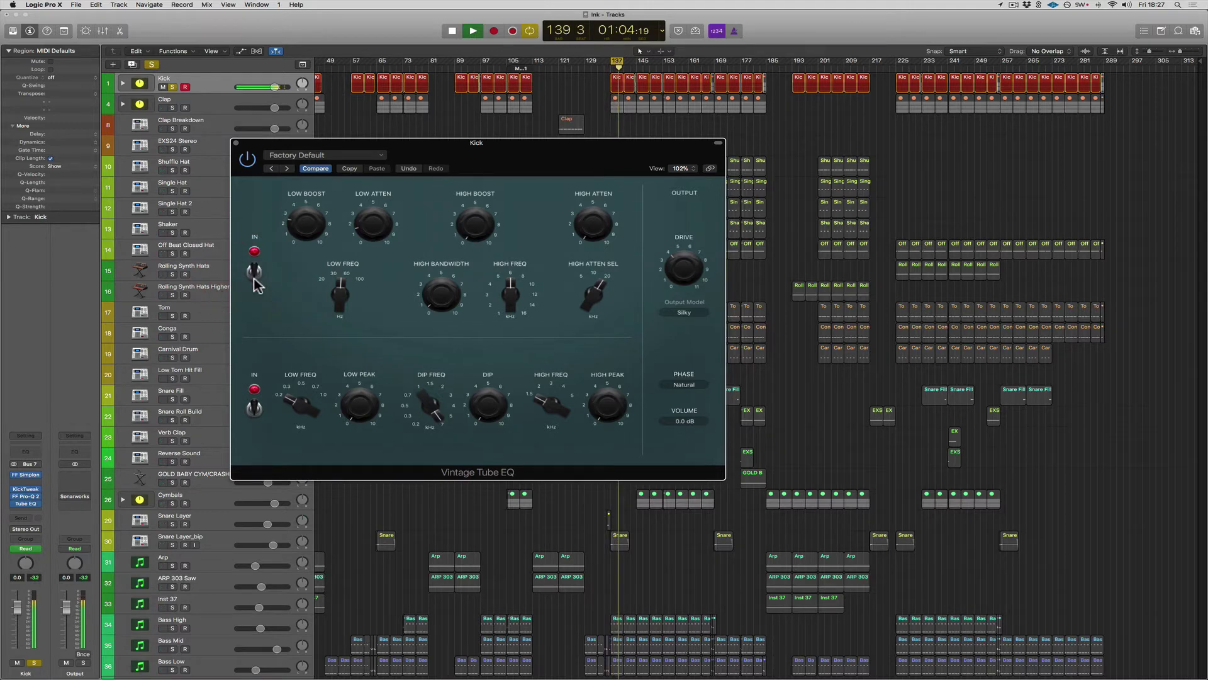
# Lower the upper section's low frequency to about 40.5 Hz while the kick plays, and stop playback
pyautogui.click(338, 290)
pyautogui.moveTo(337, 287); pyautogui.dragTo(334, 291)
pyautogui.press('space')
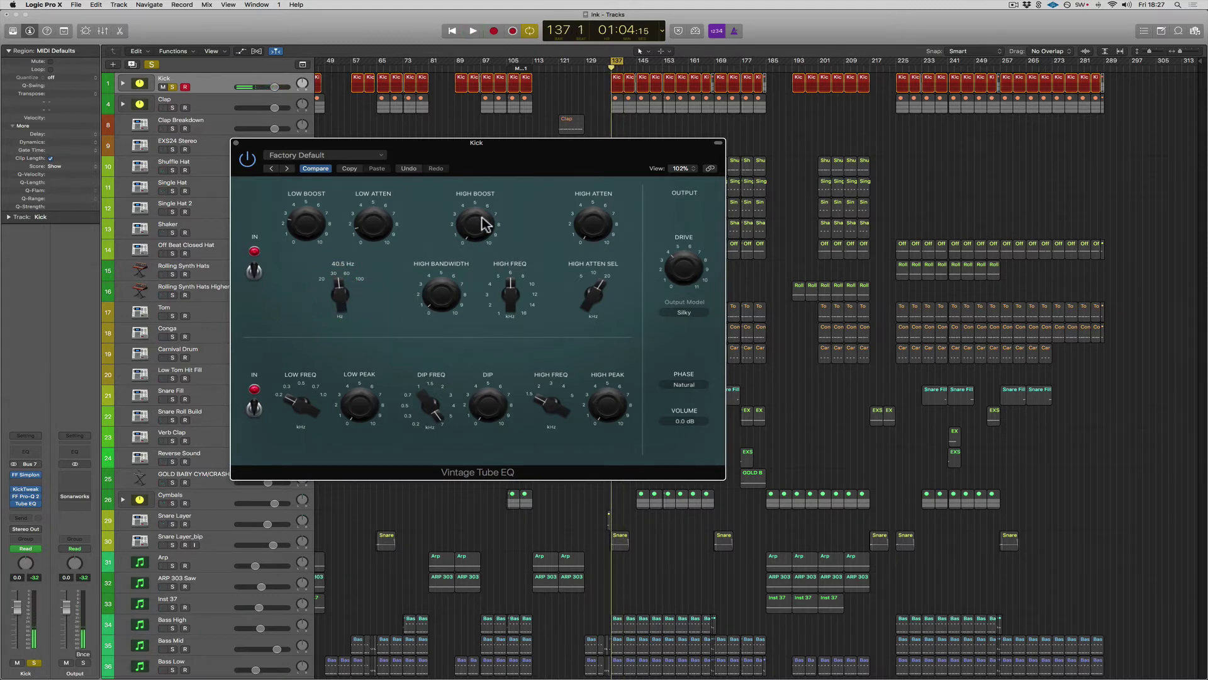
# Set the high band to bandwidth 6.0, boost 7.0 and a frequency of about 5.9 kHz, and audition the kick
pyautogui.moveTo(445, 300); pyautogui.dragTo(443, 240)
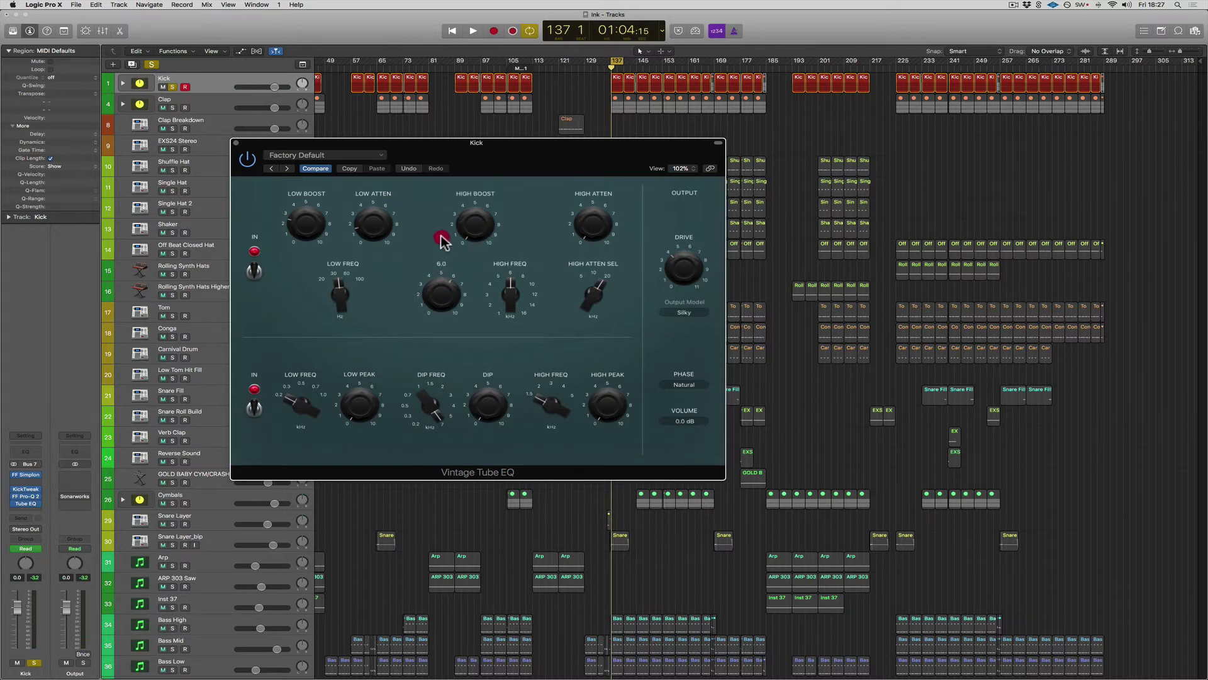
pyautogui.moveTo(472, 191); pyautogui.dragTo(474, 195)
pyautogui.moveTo(509, 306)
pyautogui.mouseDown()
pyautogui.moveTo(504, 237)
pyautogui.moveTo(504, 344)
pyautogui.moveTo(504, 239)
pyautogui.moveTo(511, 315)
pyautogui.moveTo(510, 277)
pyautogui.moveTo(472, 208)
pyautogui.moveTo(502, 291)
pyautogui.moveTo(510, 237)
pyautogui.moveTo(511, 312)
pyautogui.moveTo(511, 258)
pyautogui.moveTo(515, 288)
pyautogui.mouseUp()
pyautogui.press('space')
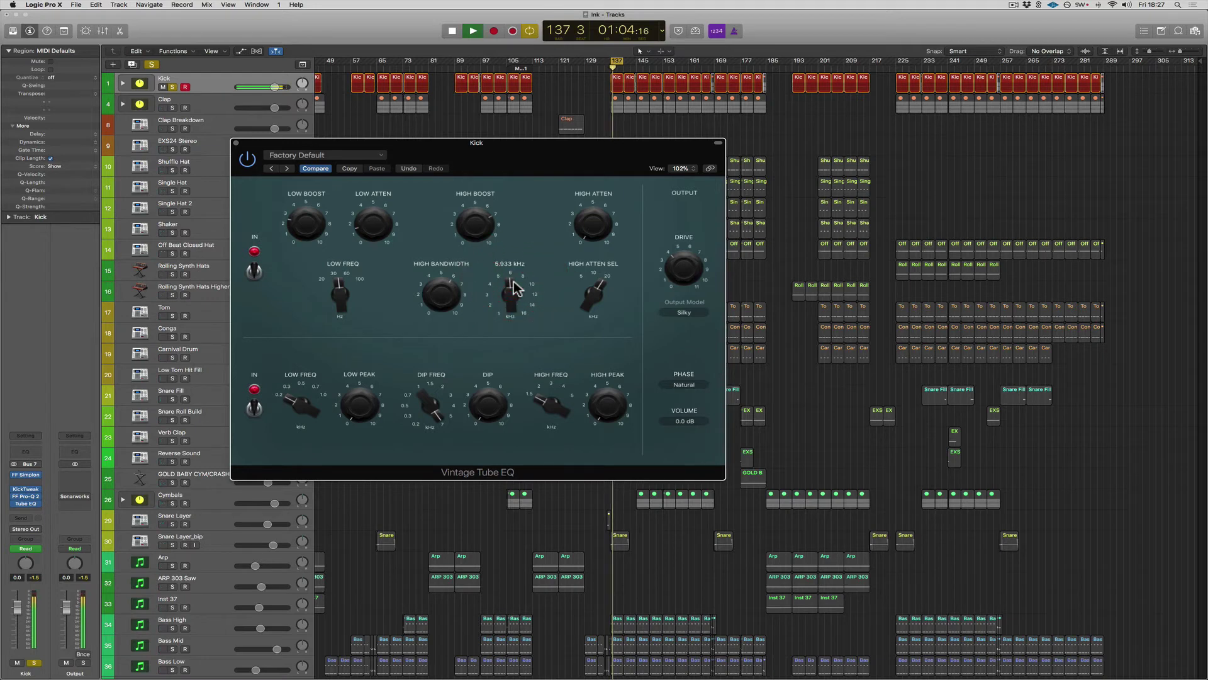
pyautogui.press('space')
# Reduce the high boost to 3.5 and stop playback
pyautogui.moveTo(489, 227)
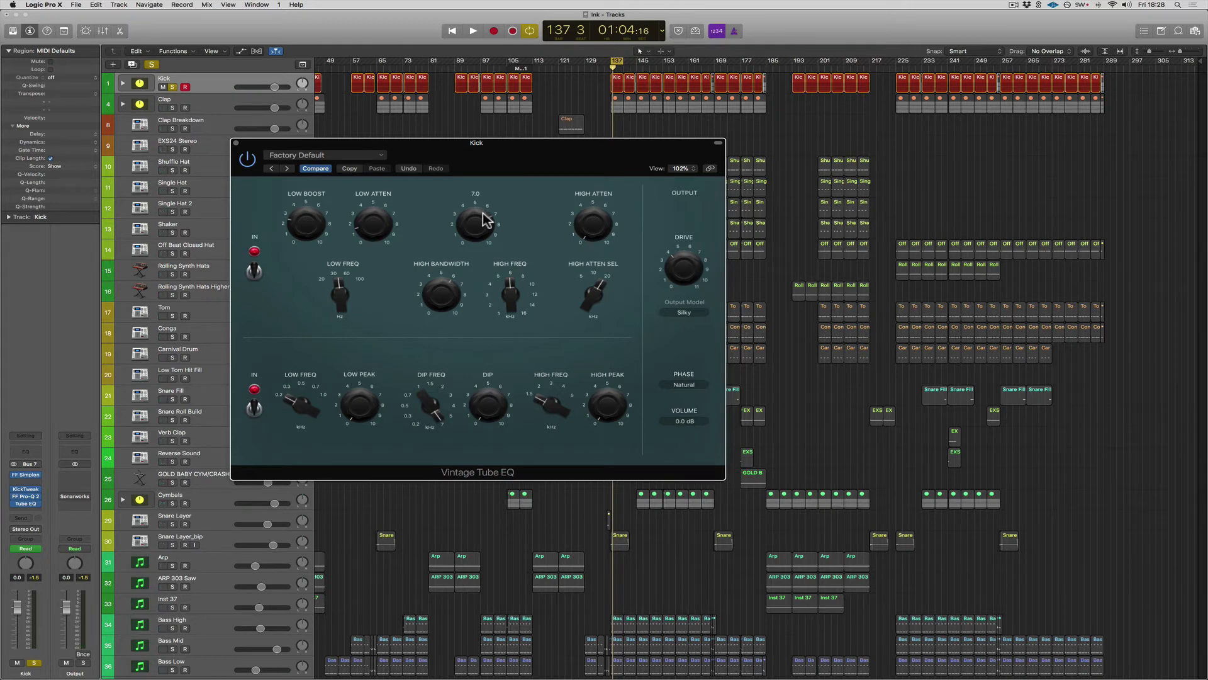
pyautogui.moveTo(484, 220)
pyautogui.mouseDown()
pyautogui.moveTo(482, 258)
pyautogui.moveTo(475, 237)
pyautogui.mouseUp()
pyautogui.press('space')
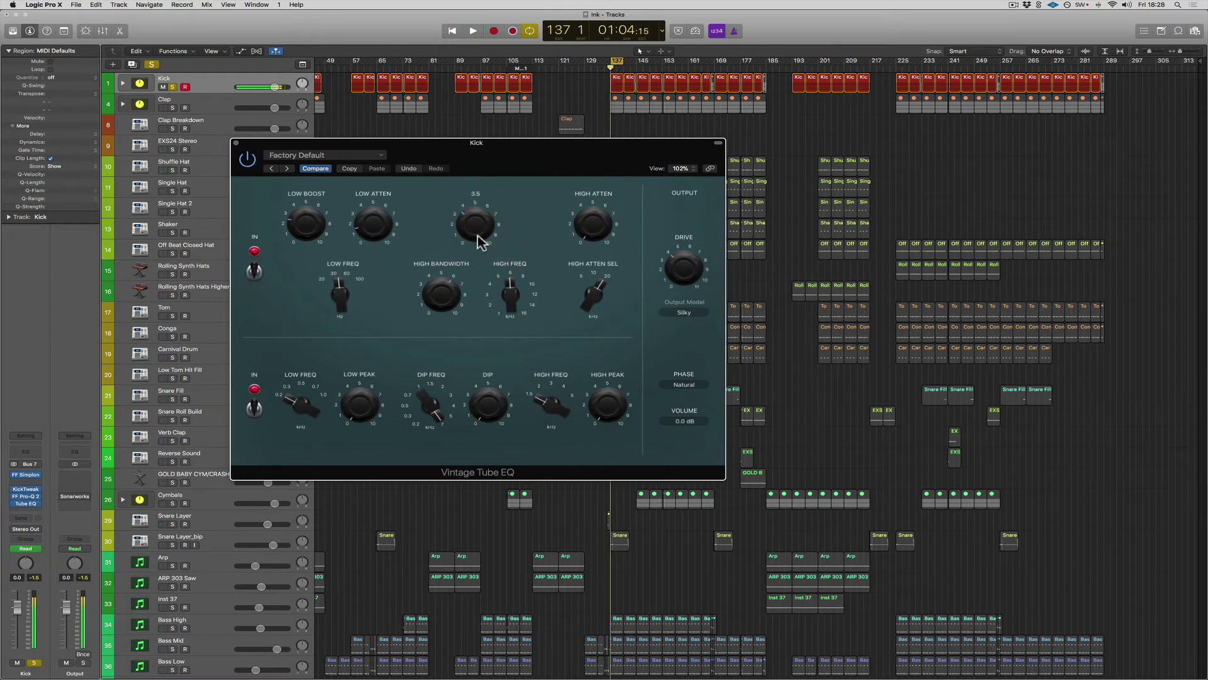
# Play the kick with the upper EQ section out and back in to compare the high boost, and stop playback
pyautogui.click(255, 276)
pyautogui.press('space')
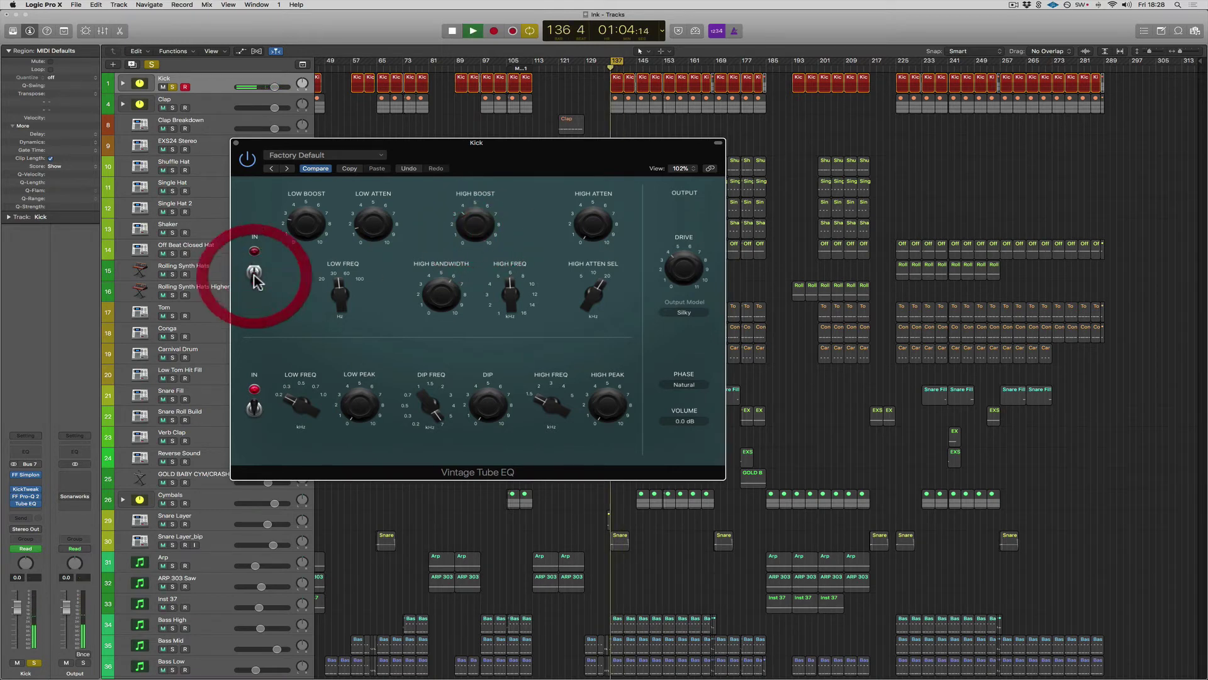
pyautogui.click(255, 277)
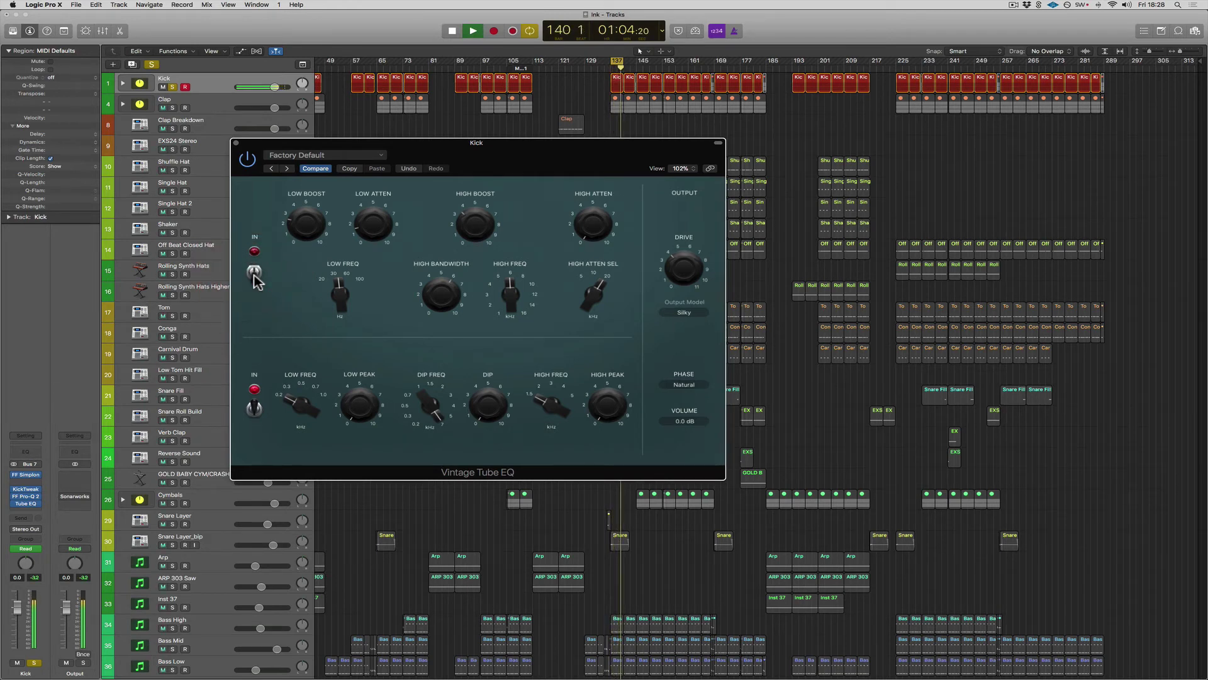
pyautogui.click(254, 274)
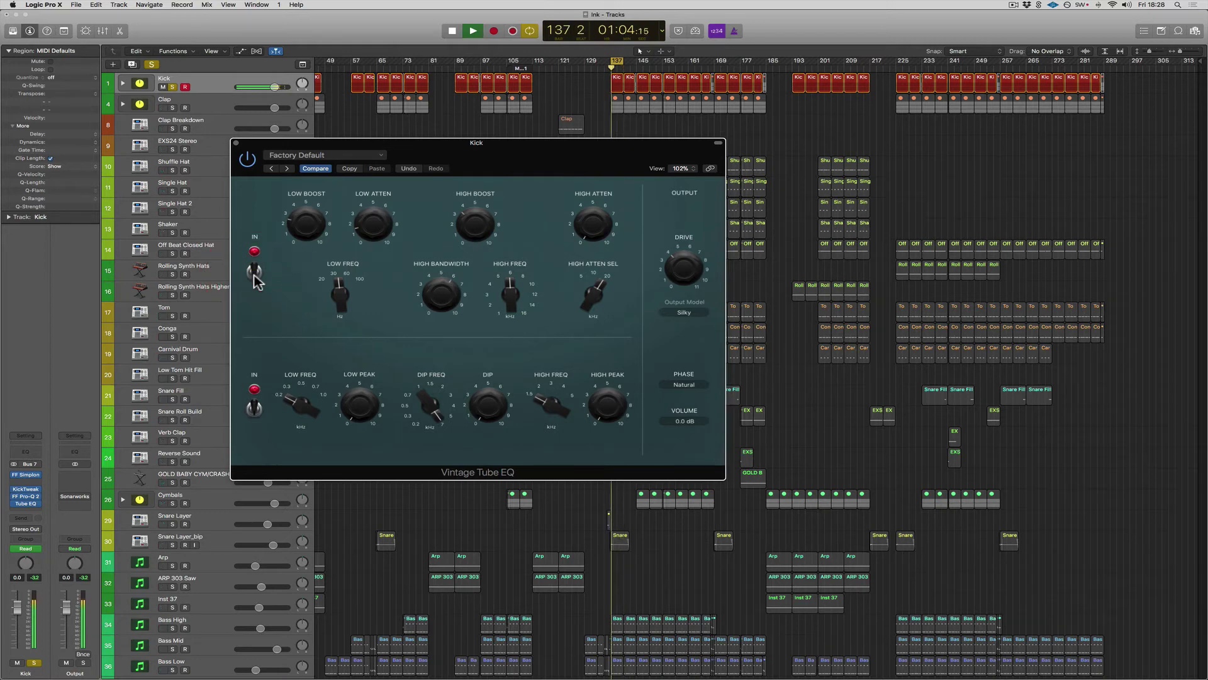
pyautogui.press('space')
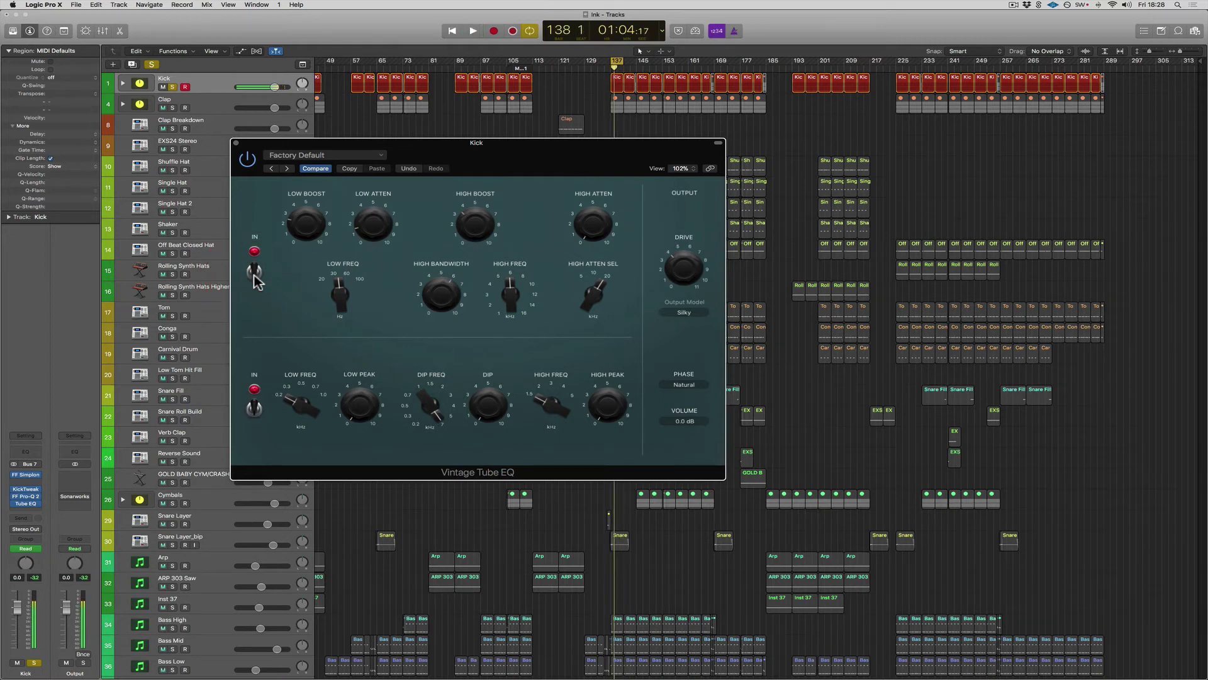
# In the lower EQ section, bring the dip frequency down to about 0.5 kHz and adjust the dip amount
pyautogui.moveTo(598, 222)
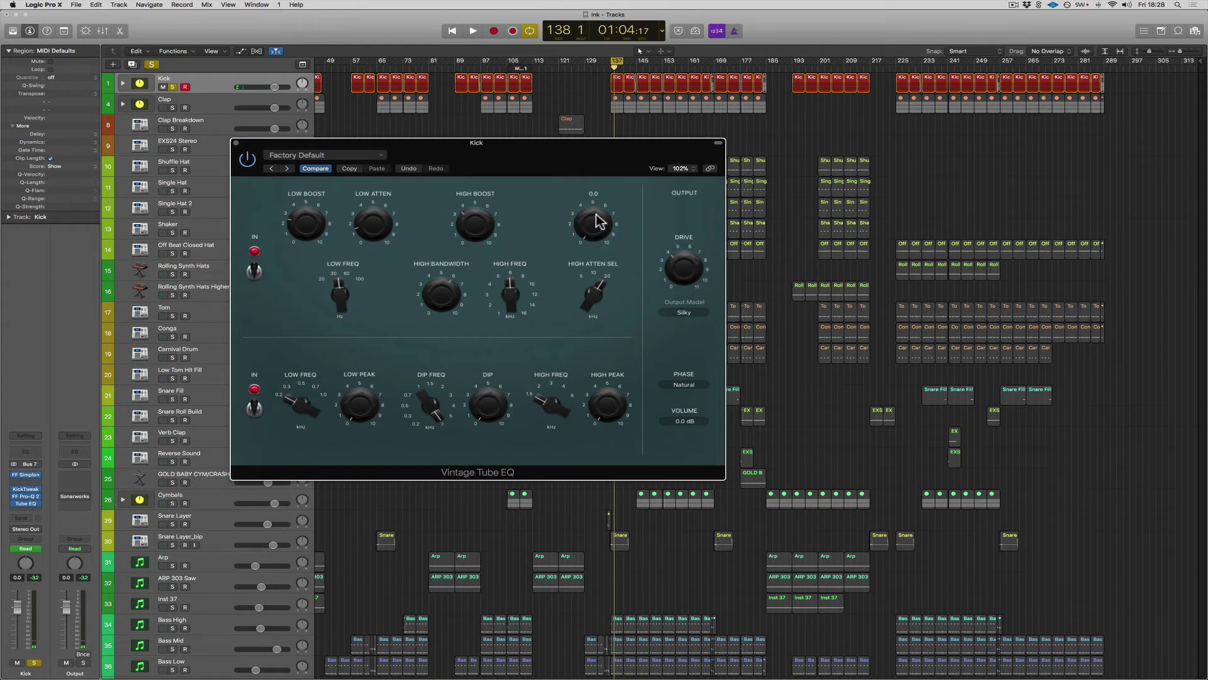
pyautogui.moveTo(361, 371)
pyautogui.moveTo(438, 403)
pyautogui.moveTo(429, 406); pyautogui.dragTo(446, 486)
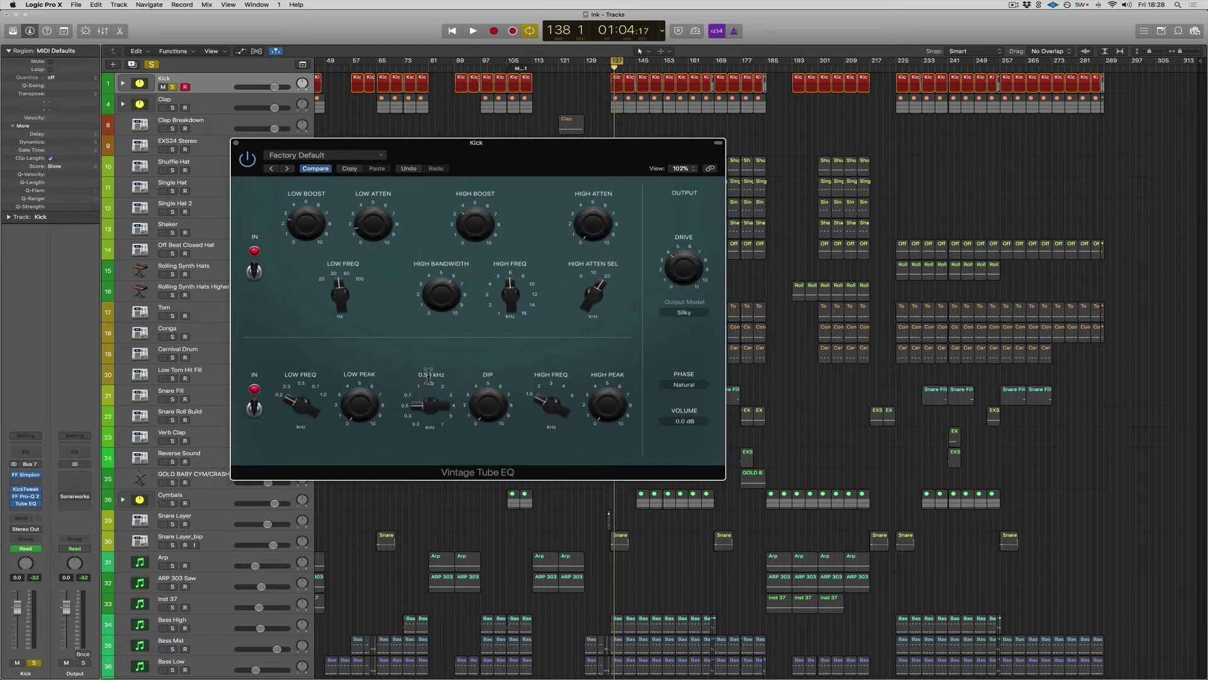
pyautogui.moveTo(480, 412)
pyautogui.mouseDown()
pyautogui.moveTo(491, 275)
pyautogui.moveTo(481, 390)
pyautogui.moveTo(485, 323)
pyautogui.moveTo(485, 351)
pyautogui.mouseUp()
pyautogui.scroll(3, 493, 399)
pyautogui.moveTo(491, 393)
pyautogui.mouseDown()
pyautogui.moveTo(464, 406)
pyautogui.moveTo(480, 408)
pyautogui.moveTo(476, 456)
pyautogui.moveTo(480, 406)
pyautogui.moveTo(432, 410)
pyautogui.moveTo(495, 414)
pyautogui.moveTo(507, 474)
pyautogui.moveTo(498, 370)
pyautogui.moveTo(503, 444)
pyautogui.moveTo(507, 429)
pyautogui.mouseUp()
# Play the kick while lowering the dip frequency to 0.38 kHz, and stop playback
pyautogui.press('space')
pyautogui.moveTo(428, 413); pyautogui.dragTo(420, 406)
pyautogui.press('space')
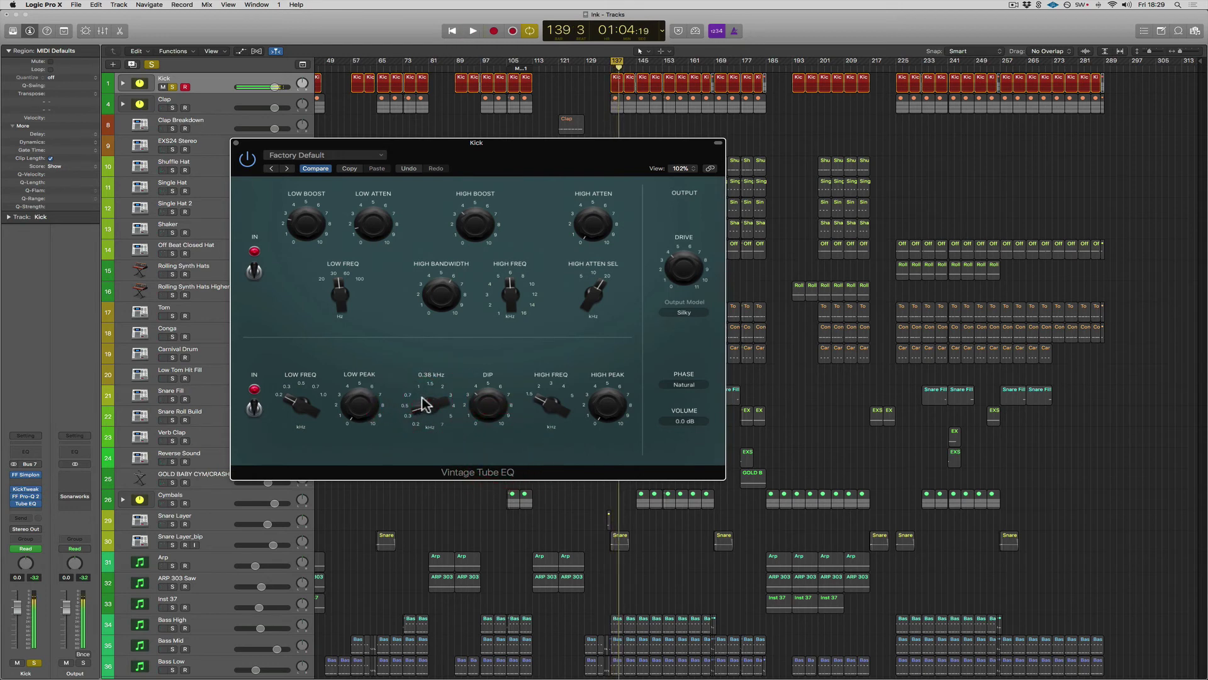